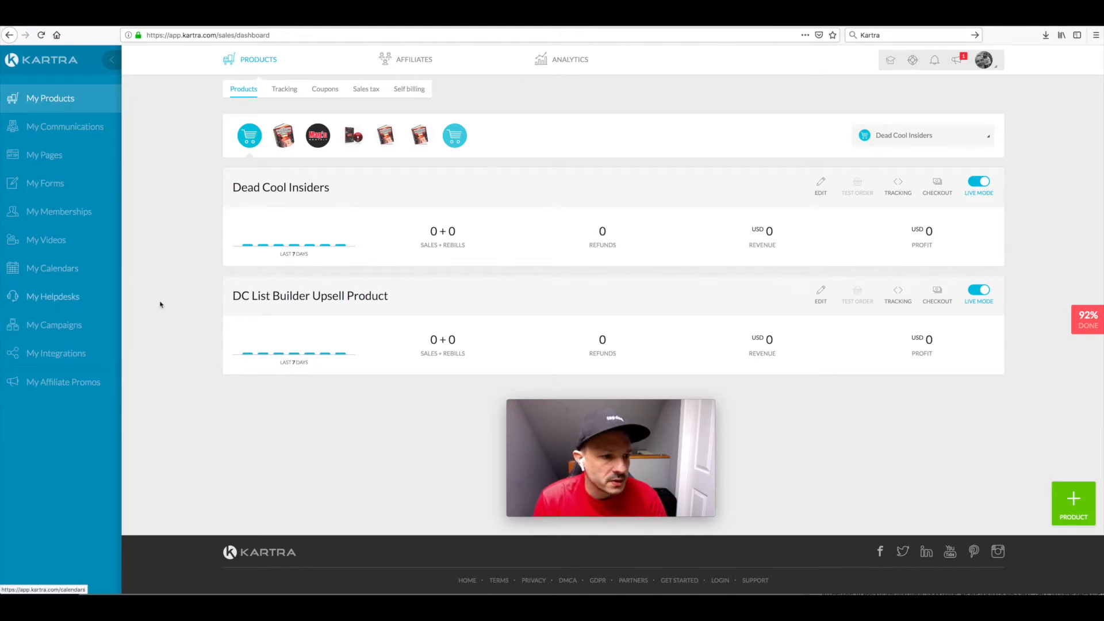
Step: Open the helpdesk overview
left_click(52, 301)
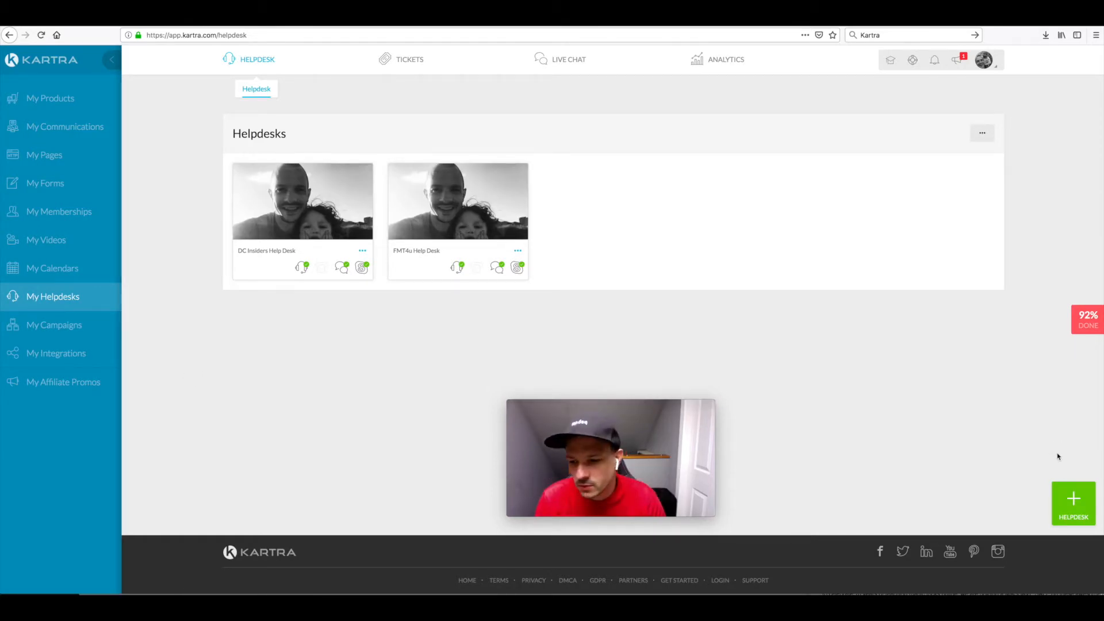
left_click(1075, 503)
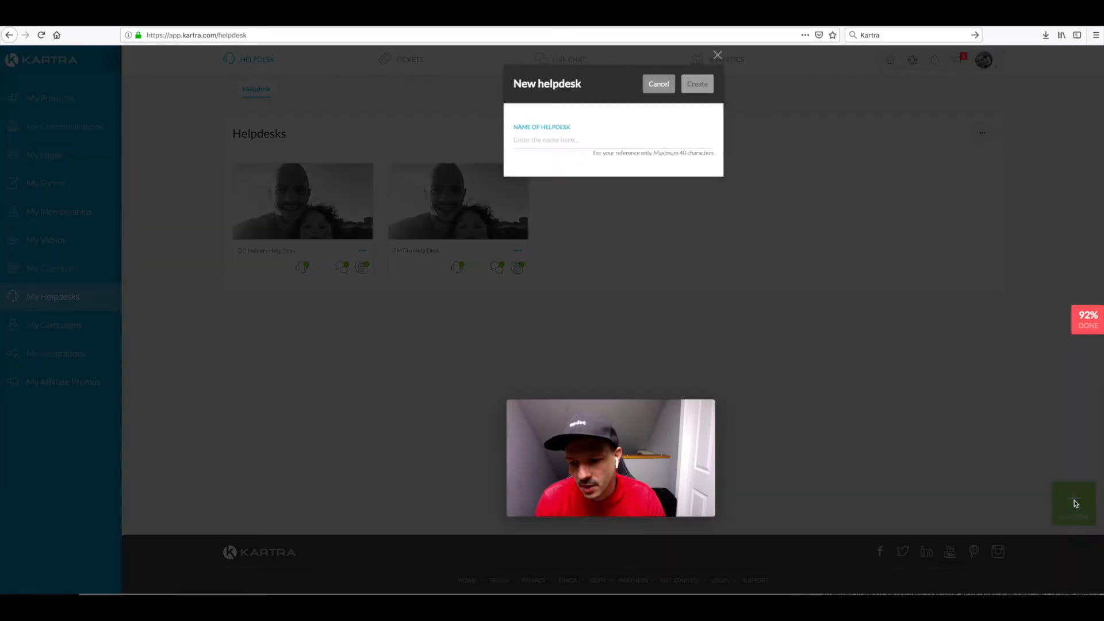
left_click(551, 138)
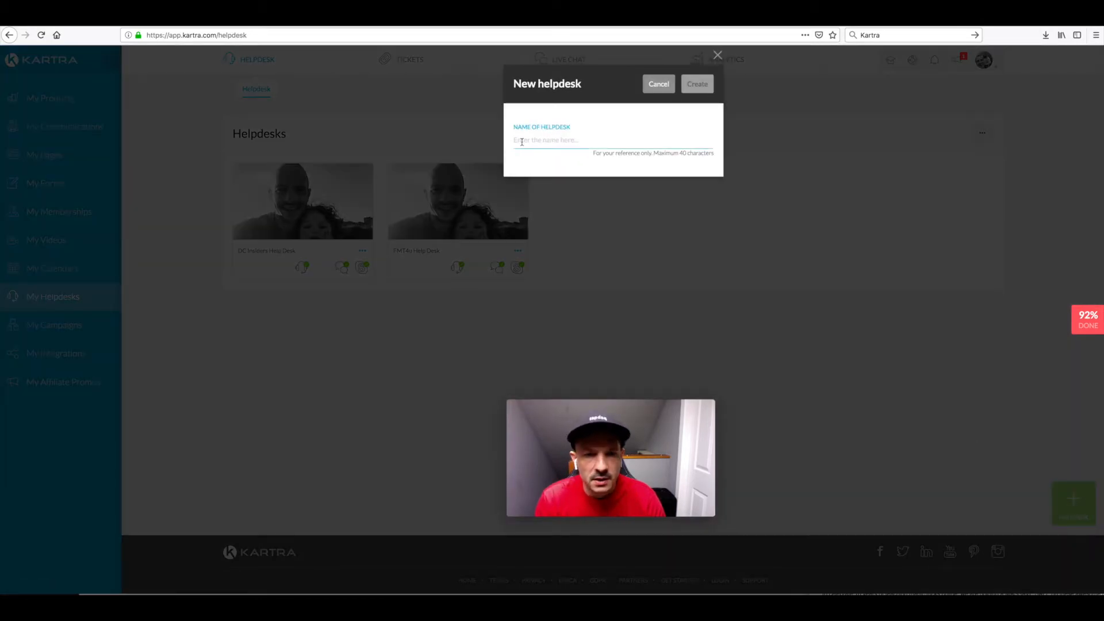
left_click(717, 55)
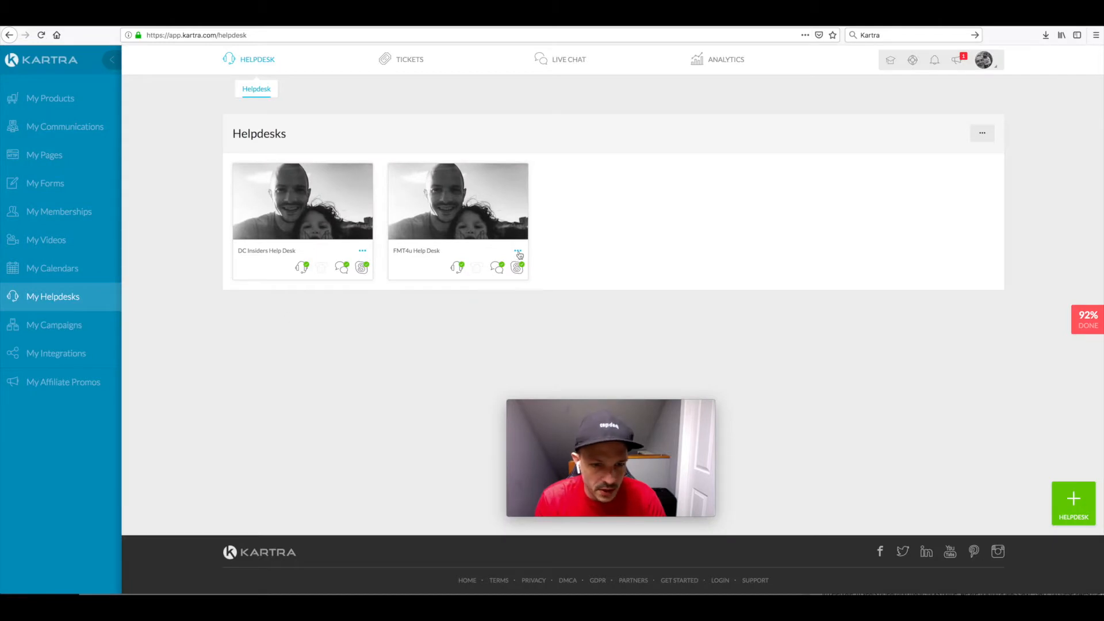
Step: Open the FMT4u Help Desk for editing
left_click(519, 251)
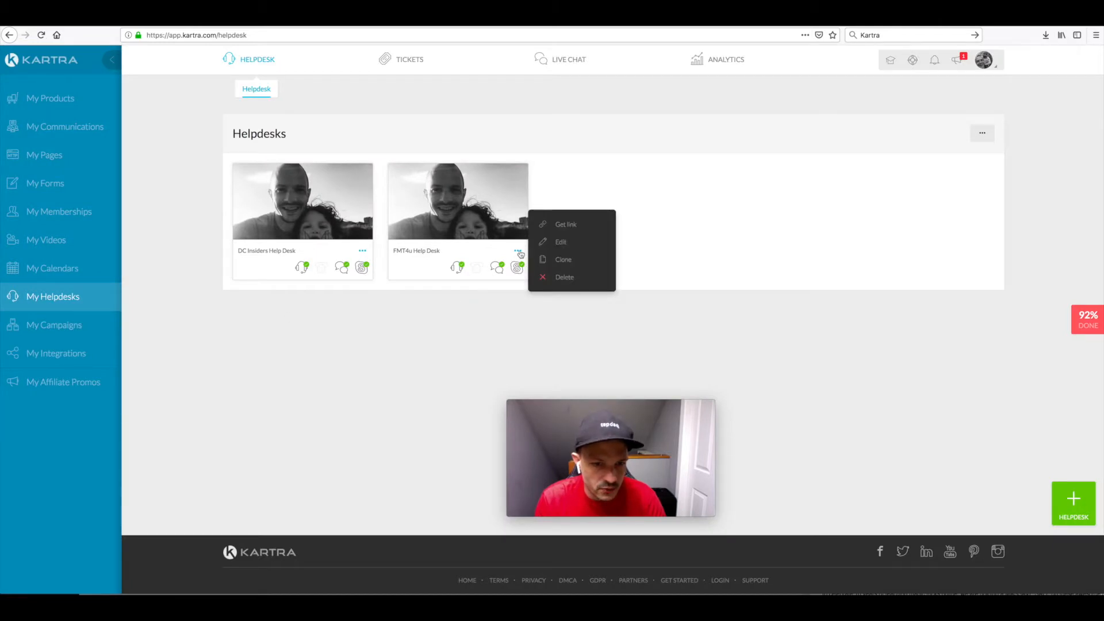
left_click(561, 241)
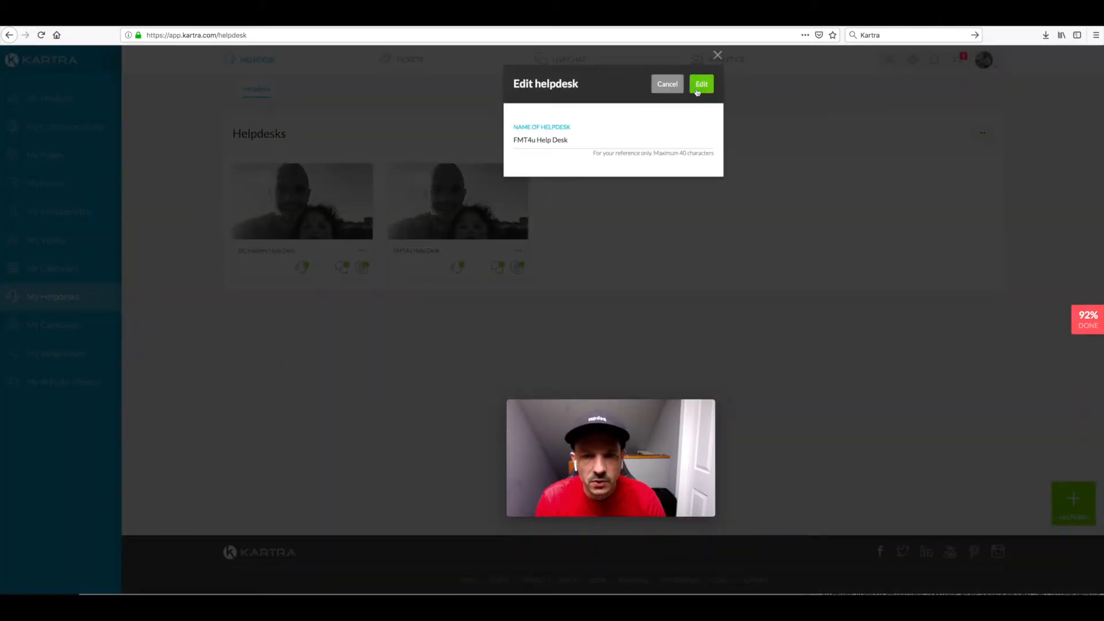
left_click(697, 90)
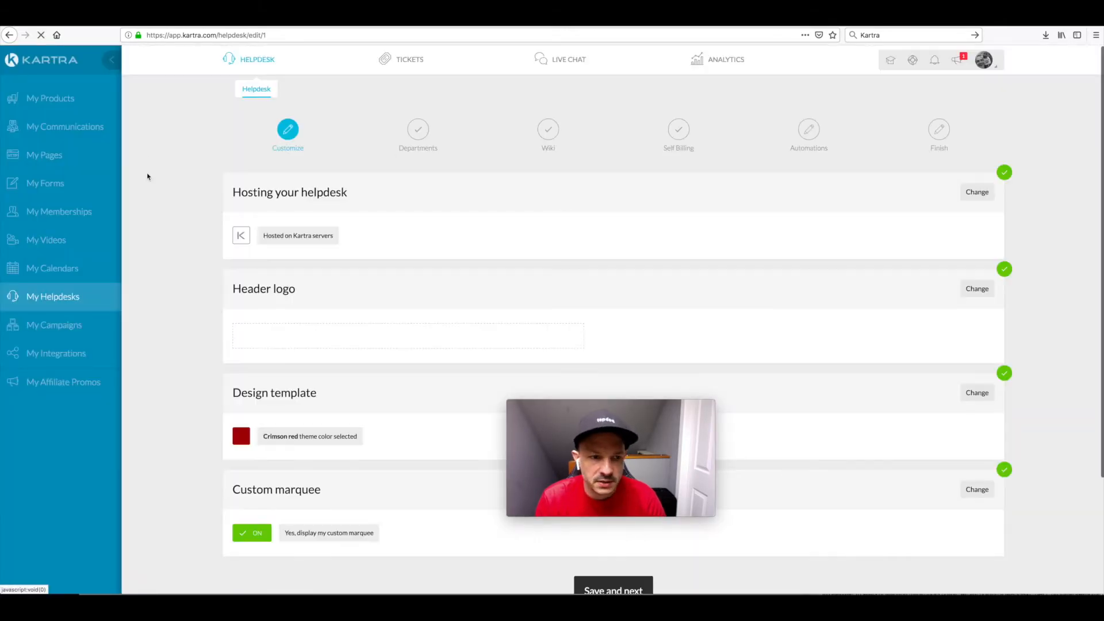
Step: Review the helpdesk's hosting, header logo, design template and custom marquee settings, and save them to continue to Departments
scroll(172, 268, "down", 3)
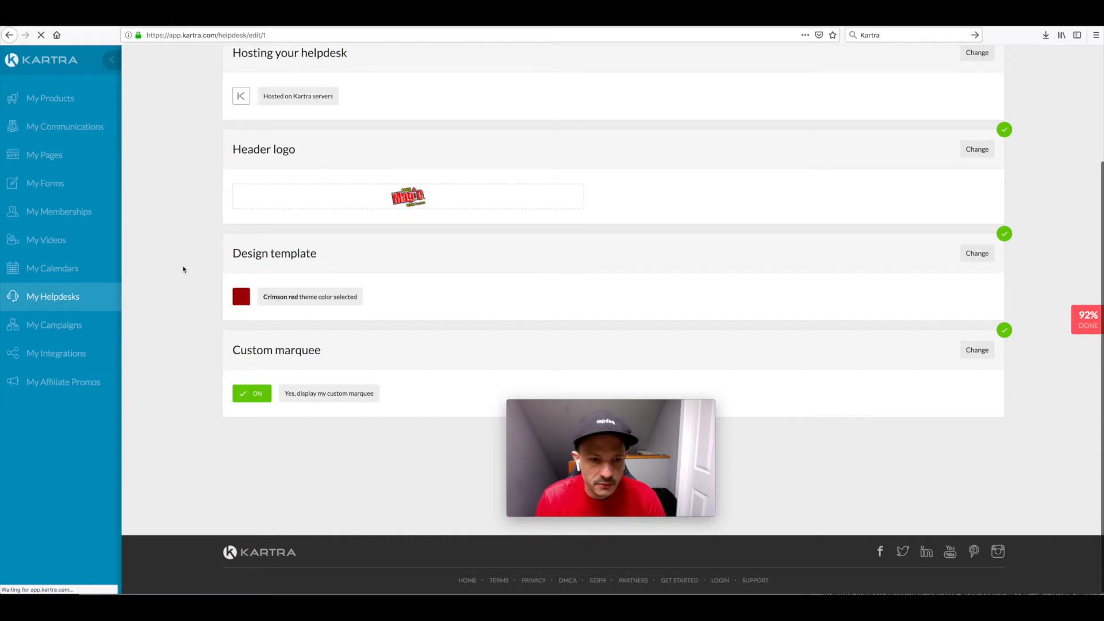
scroll(183, 270, "down", 3)
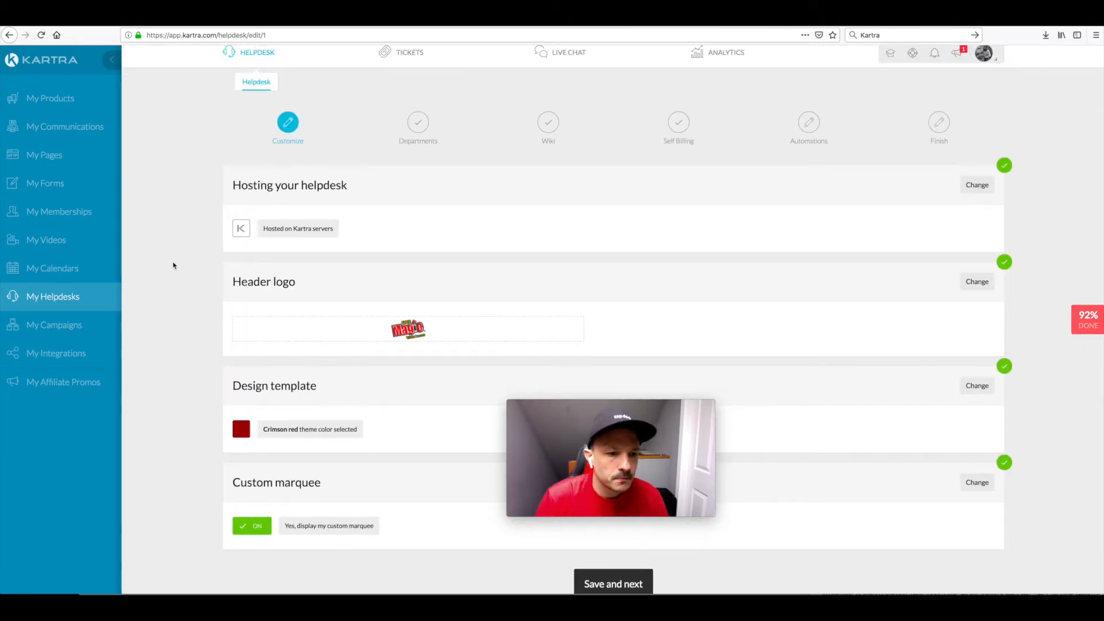
scroll(174, 266, "down", 2)
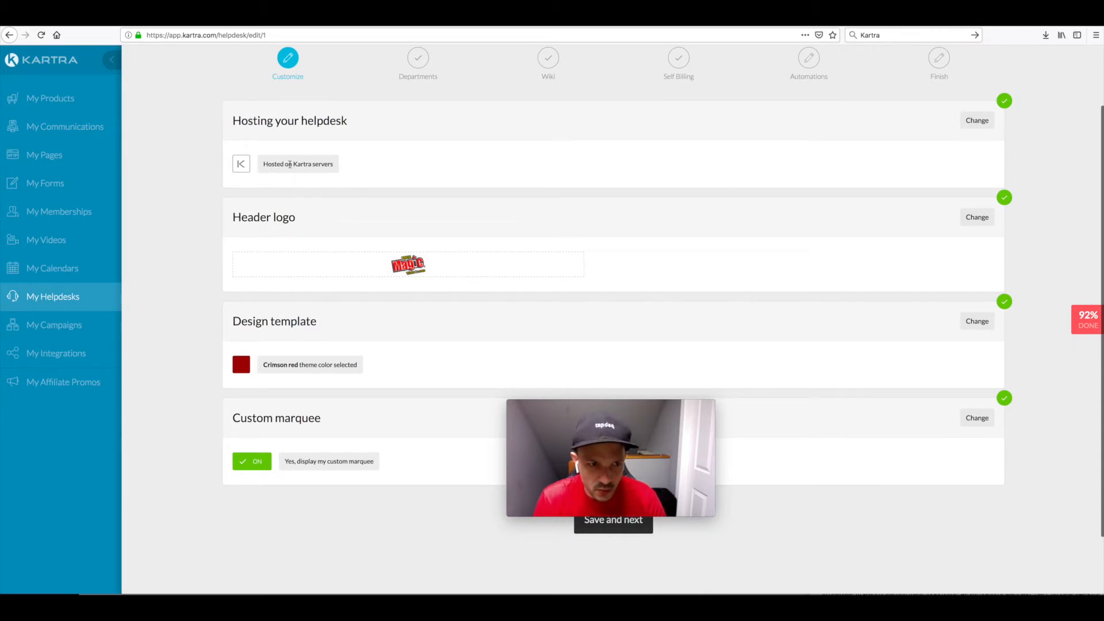
scroll(299, 165, "down", 1)
scroll(298, 166, "down", 1)
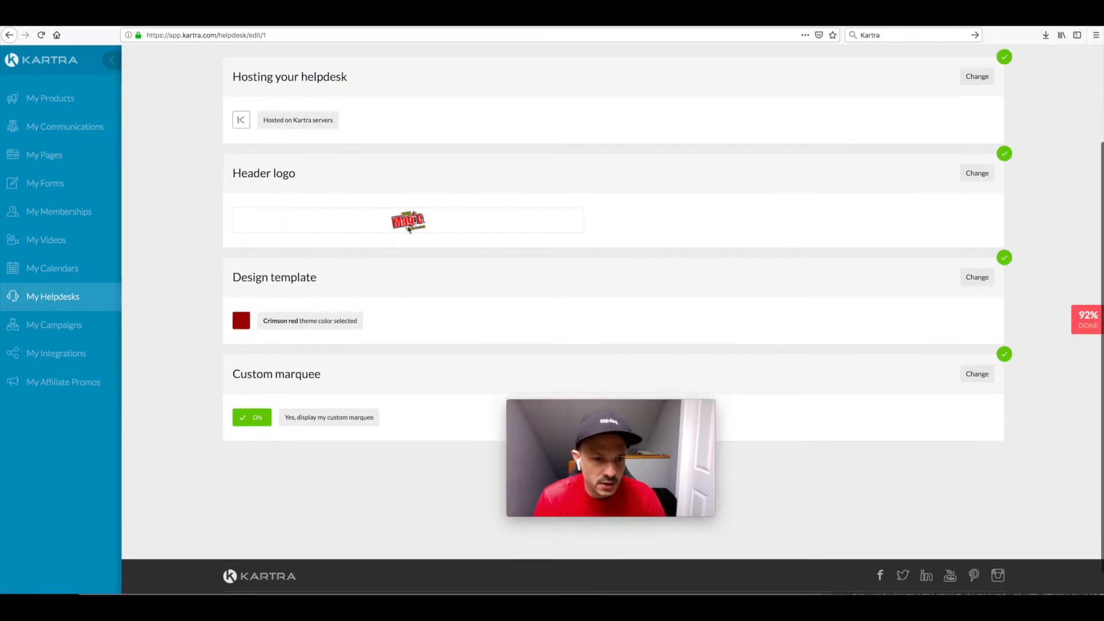
scroll(407, 226, "down", 1)
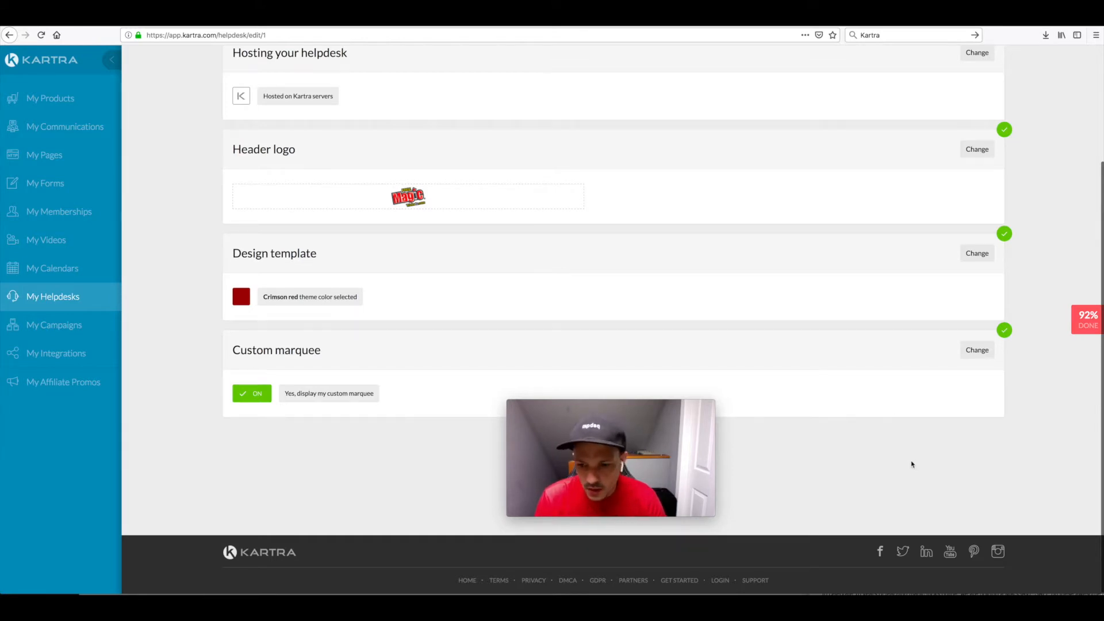
scroll(914, 460, "up", 3)
scroll(840, 236, "down", 3)
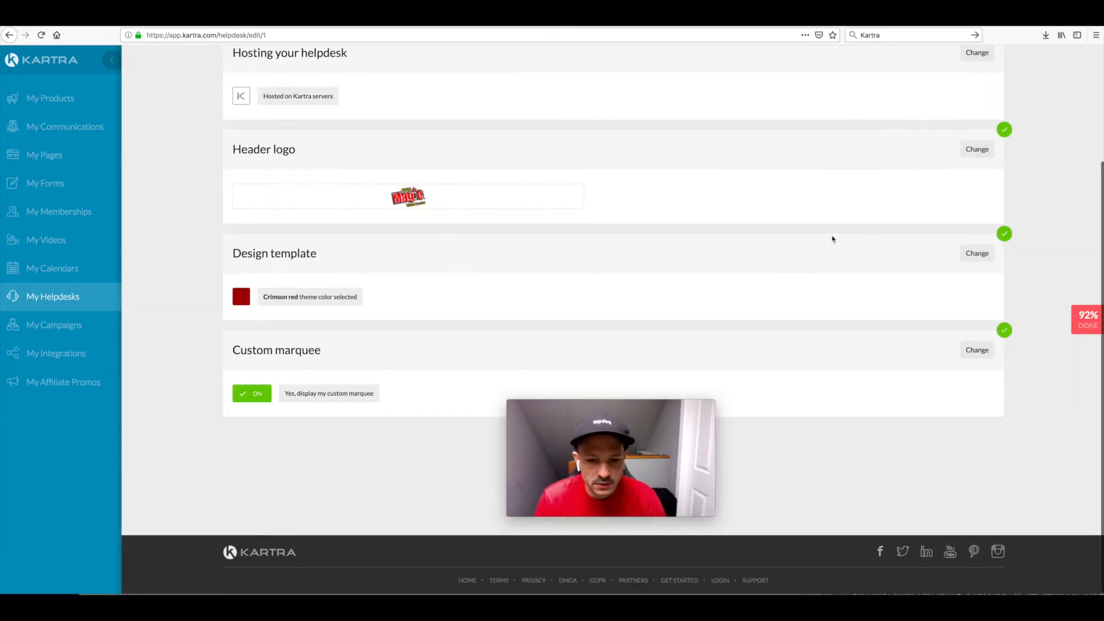
scroll(836, 236, "up", 2)
left_click(613, 552)
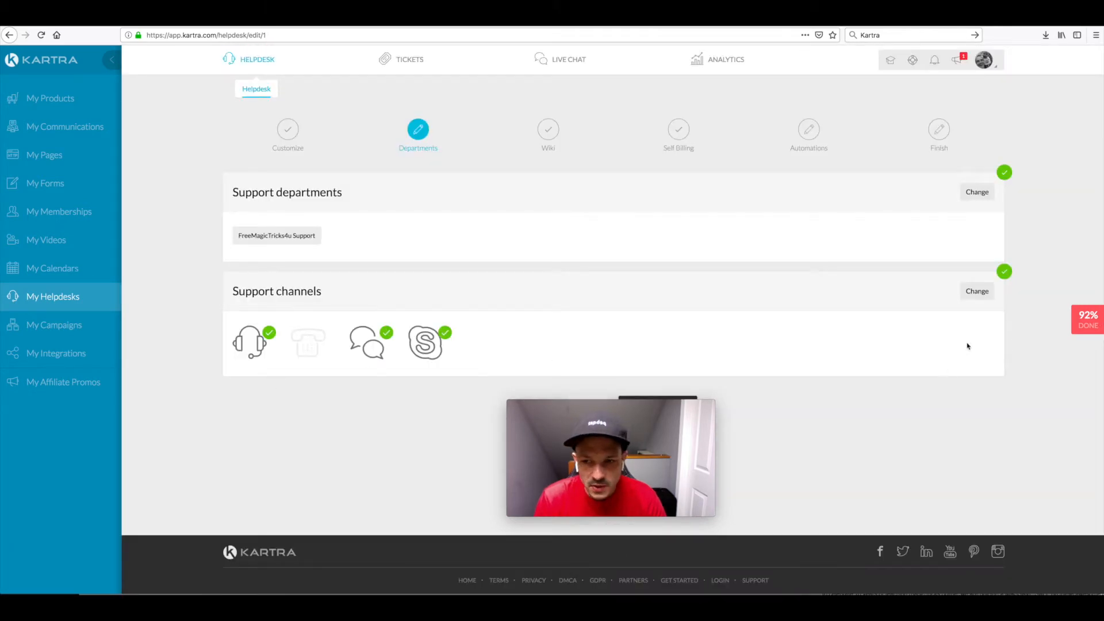
Step: Check and save the helpdesk's support channels, and save the Departments stage to continue to the Wiki settings
left_click(976, 291)
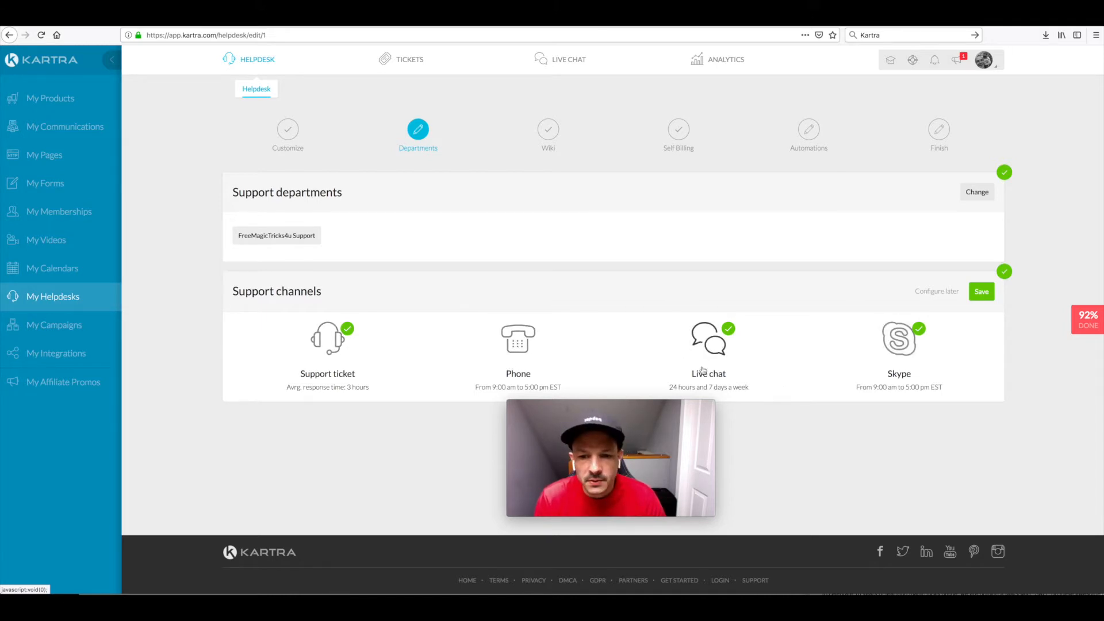
left_click(982, 292)
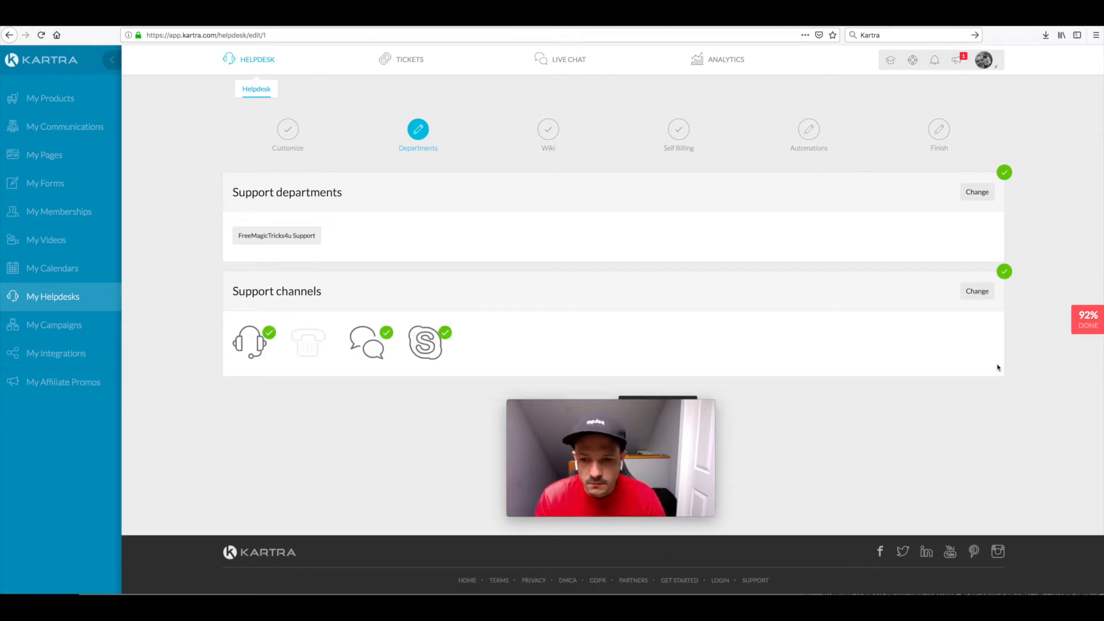
mouse_move(563, 405)
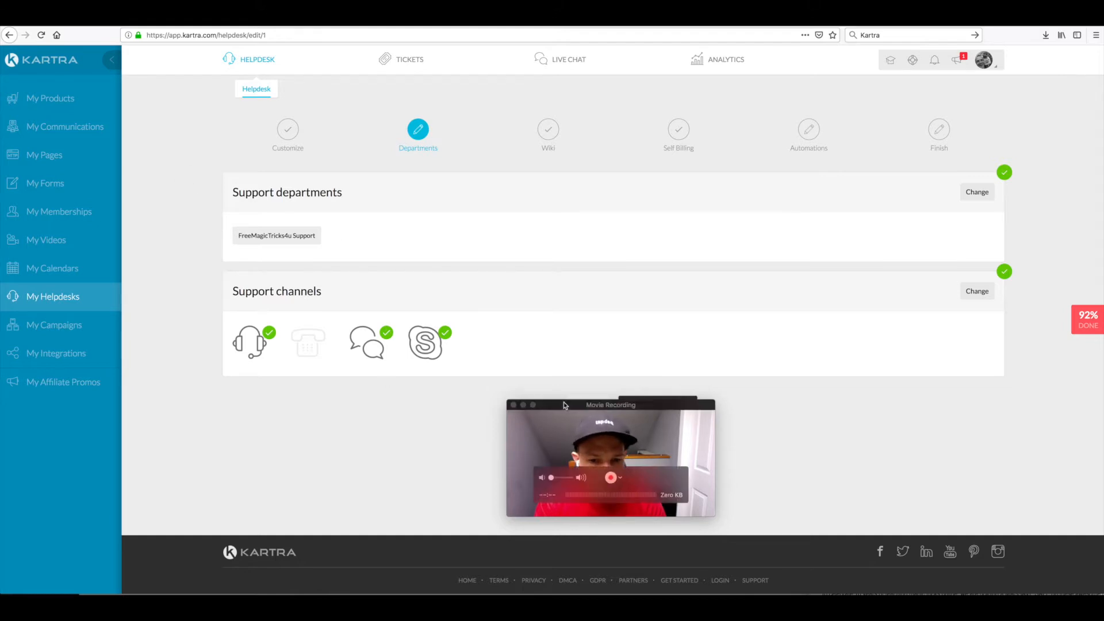
left_click_drag(565, 409, 395, 404)
left_click(658, 400)
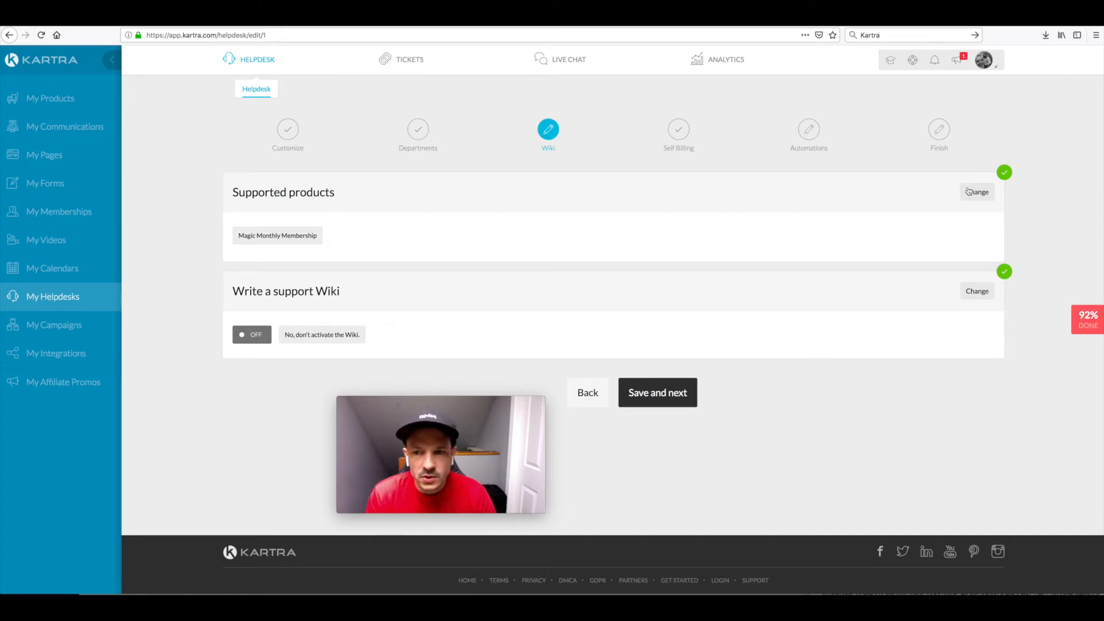
Step: Review the supported products and support Wiki settings, and save them to continue to Self Billing
left_click_drag(247, 194, 306, 195)
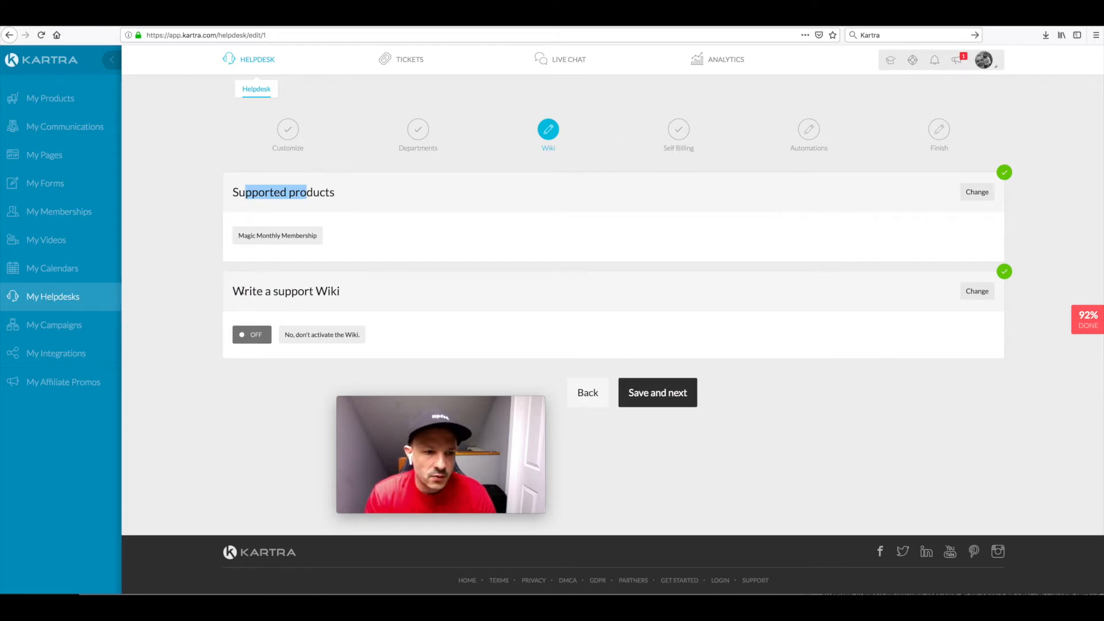
left_click_drag(317, 292, 336, 293)
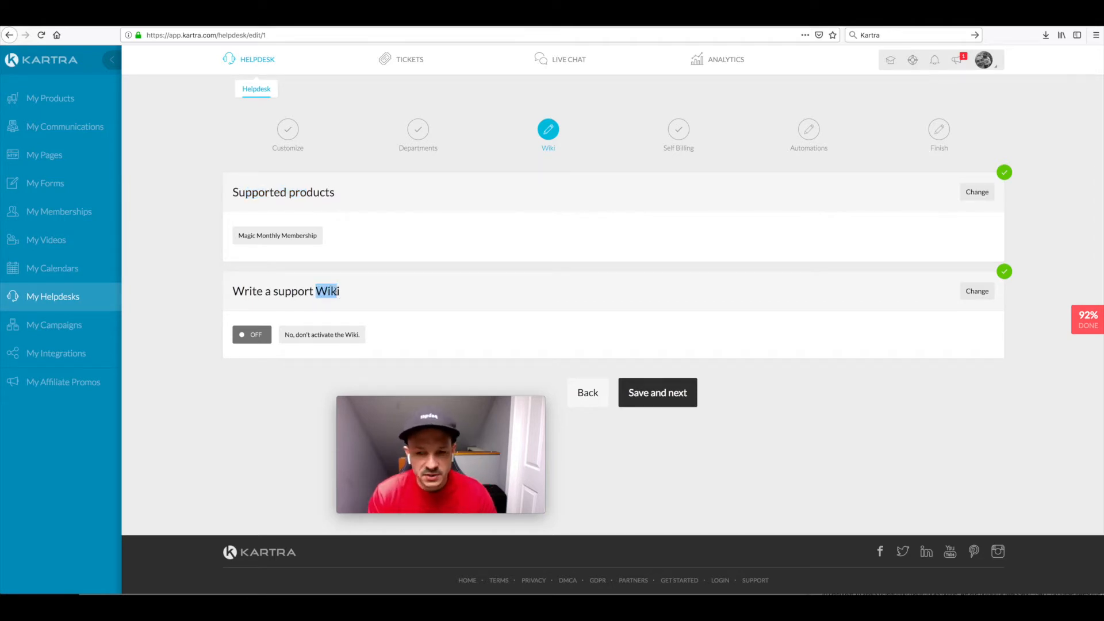
left_click(670, 396)
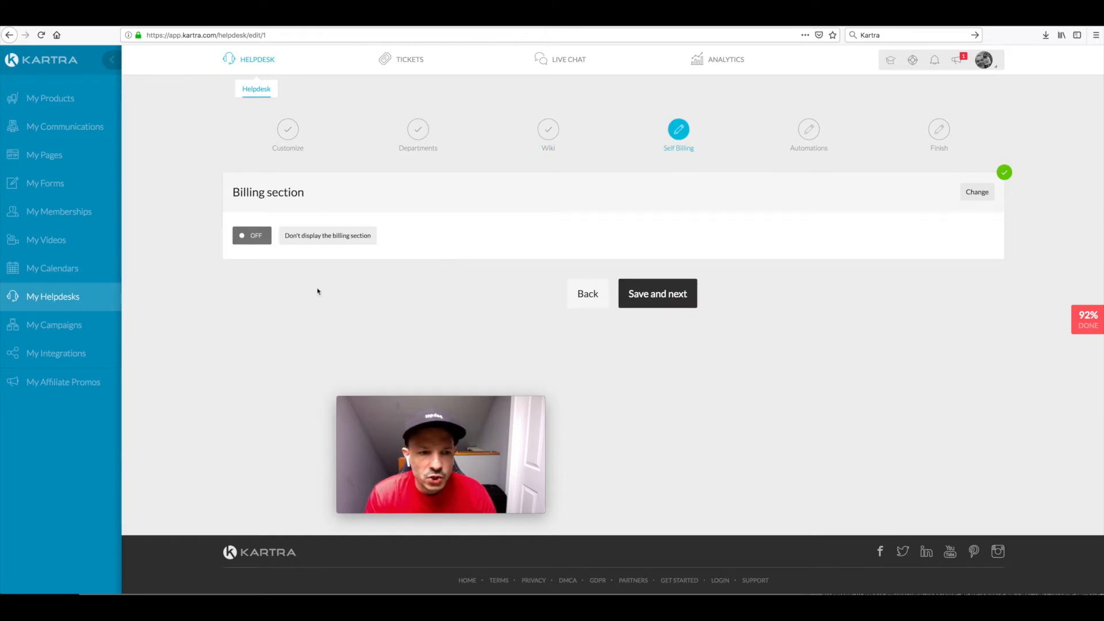
Step: Check the billing section's display setting and save it to continue to Automations
left_click_drag(285, 238, 374, 236)
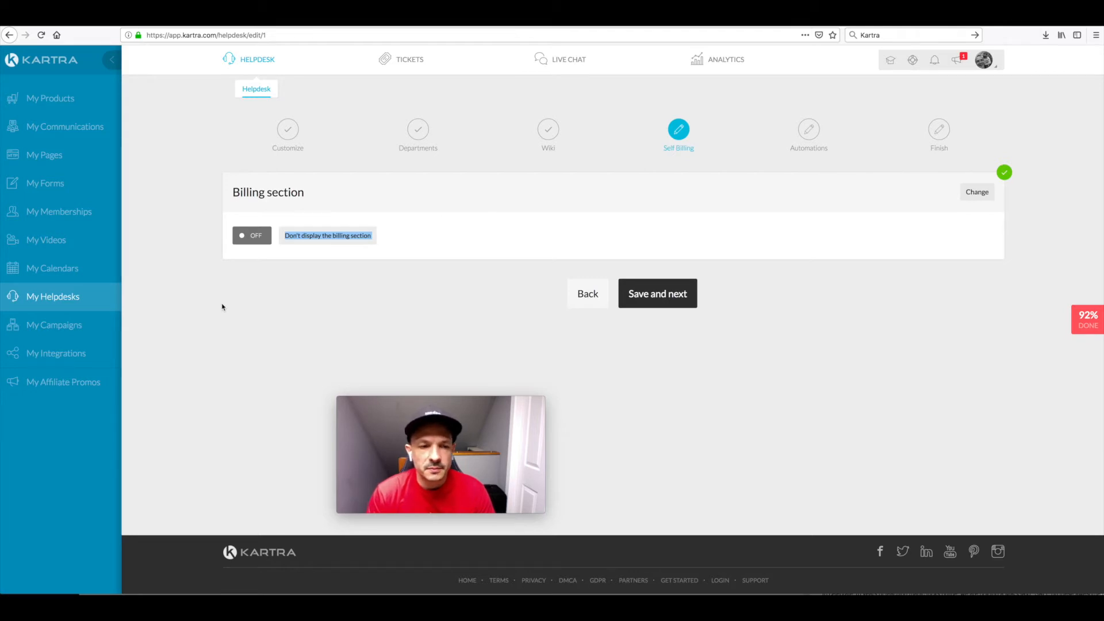
left_click(204, 332)
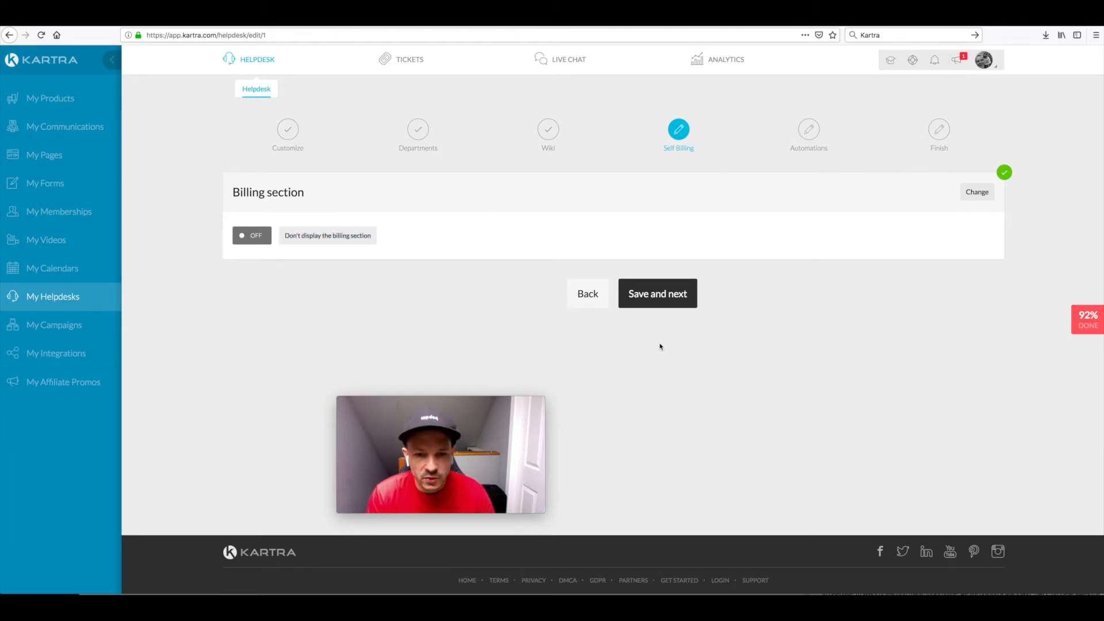
left_click(651, 294)
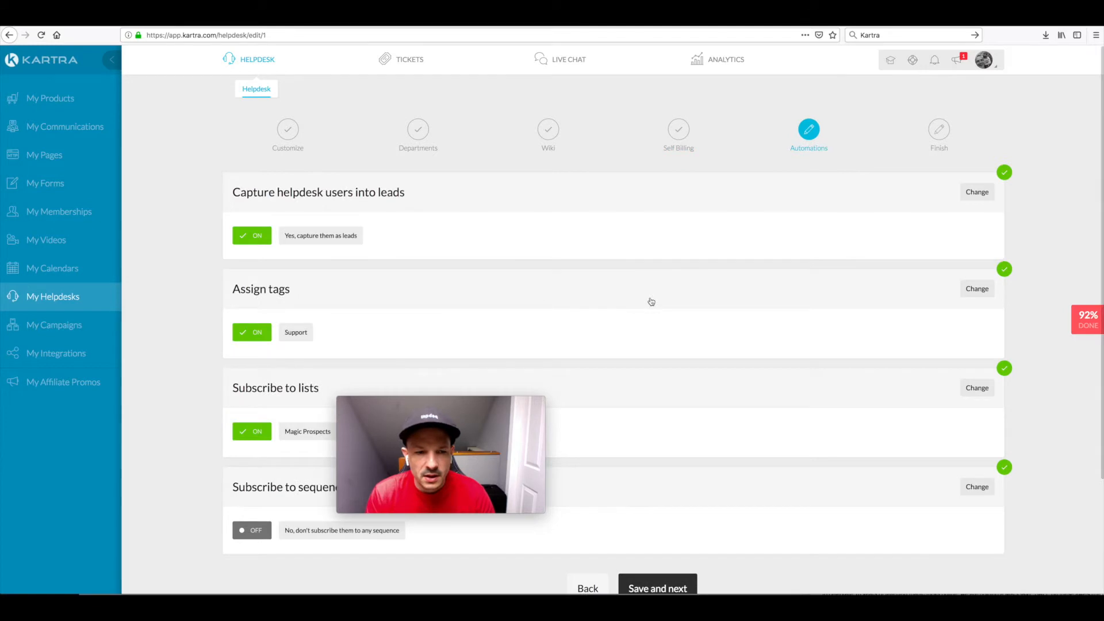
Step: Review the lead capture, tag, list and sequence automations, and save them to reach the Finish stage
left_click_drag(477, 397, 1005, 459)
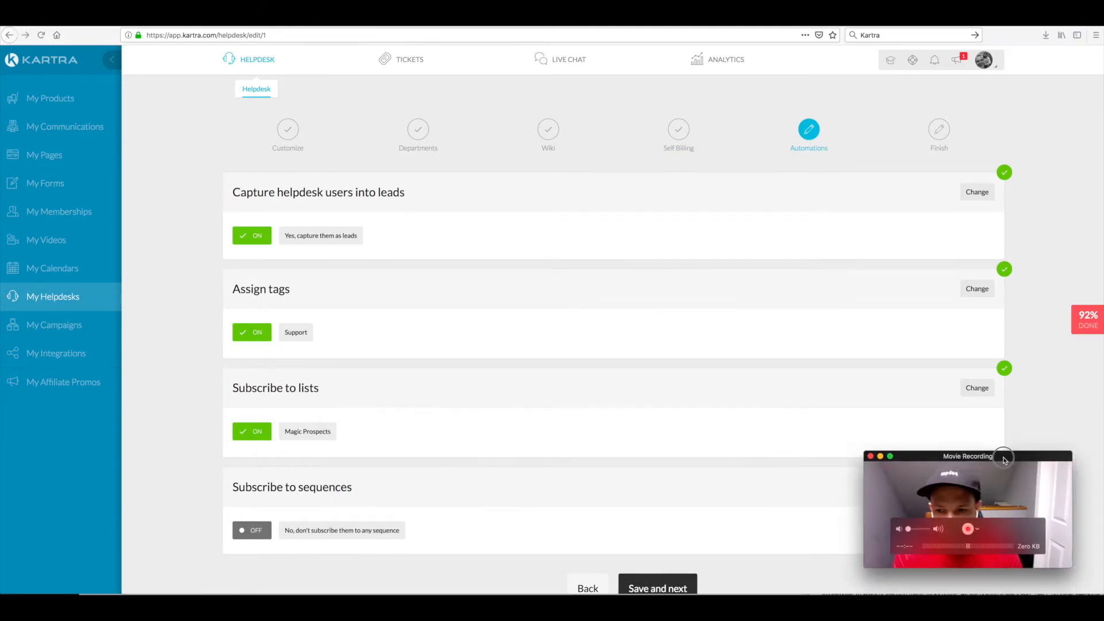
scroll(655, 419, "down", 2)
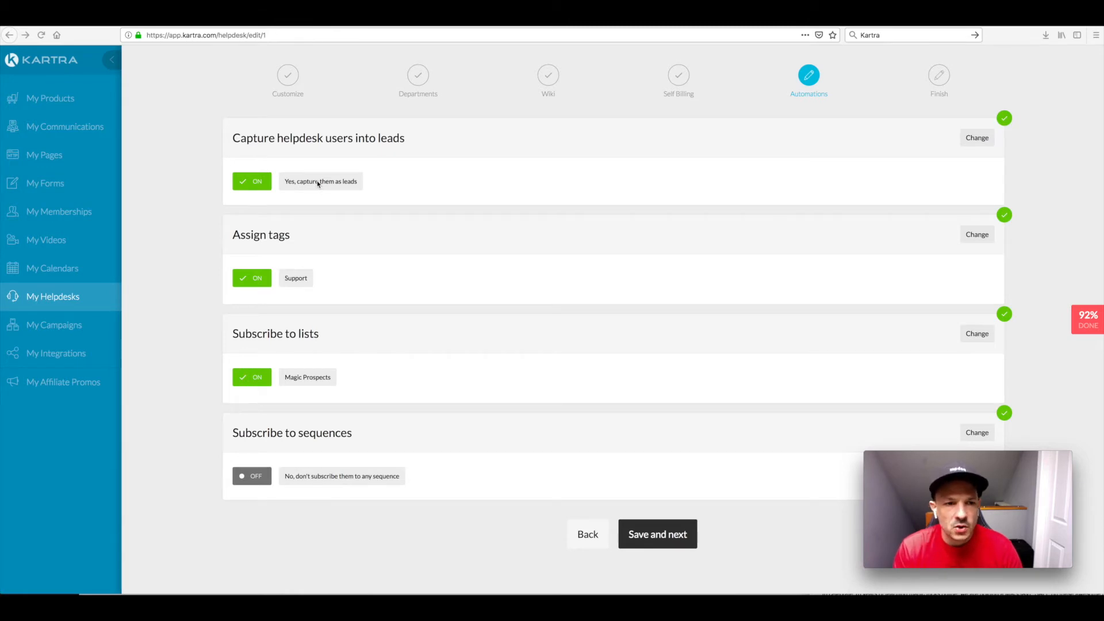
scroll(317, 183, "up", 1)
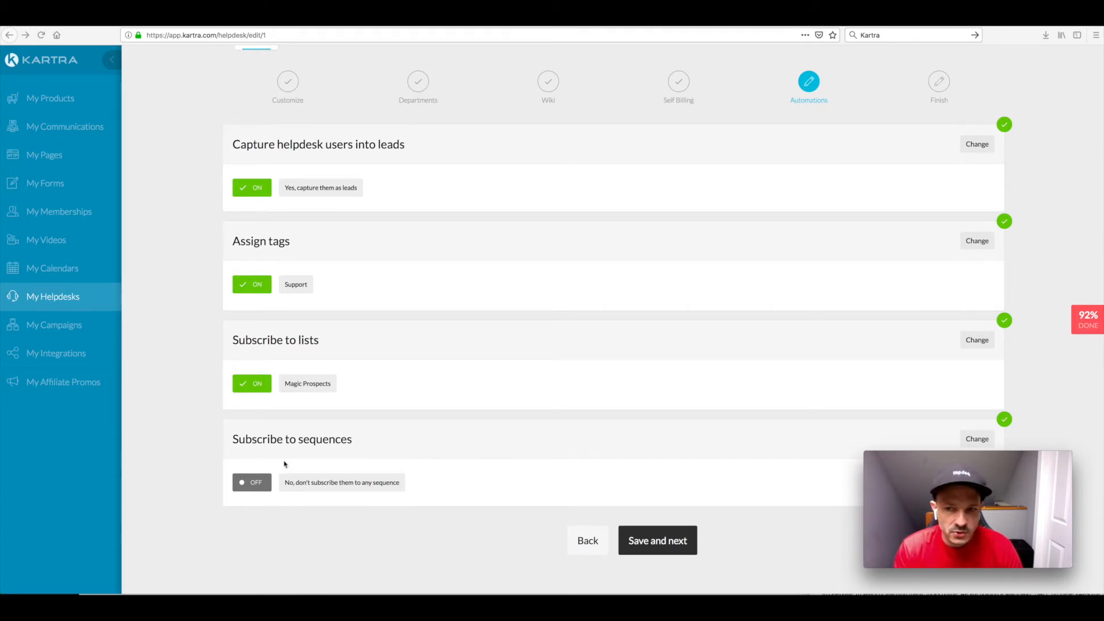
scroll(284, 462, "up", 1)
scroll(345, 469, "down", 3)
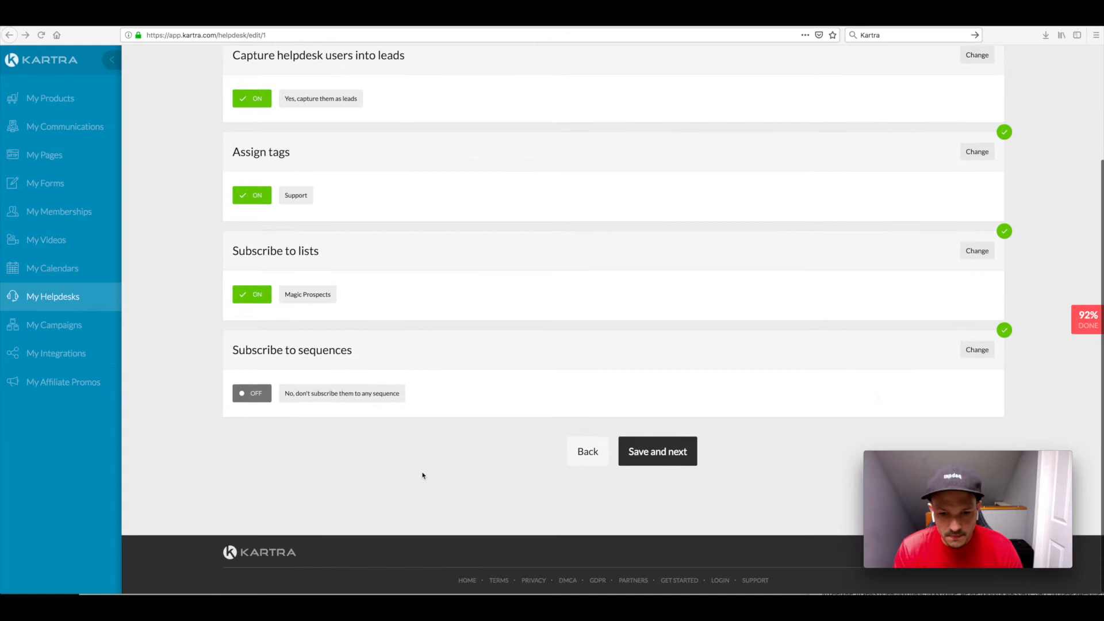
left_click(644, 451)
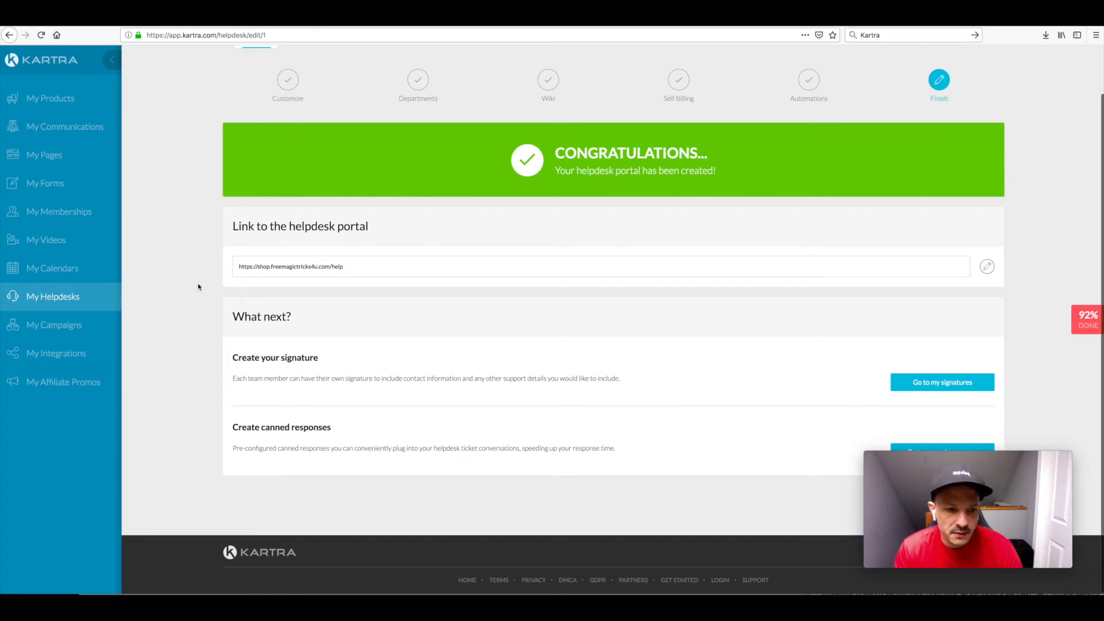
mouse_move(923, 459)
left_mouse_down()
mouse_move(220, 443)
mouse_move(215, 467)
left_mouse_up()
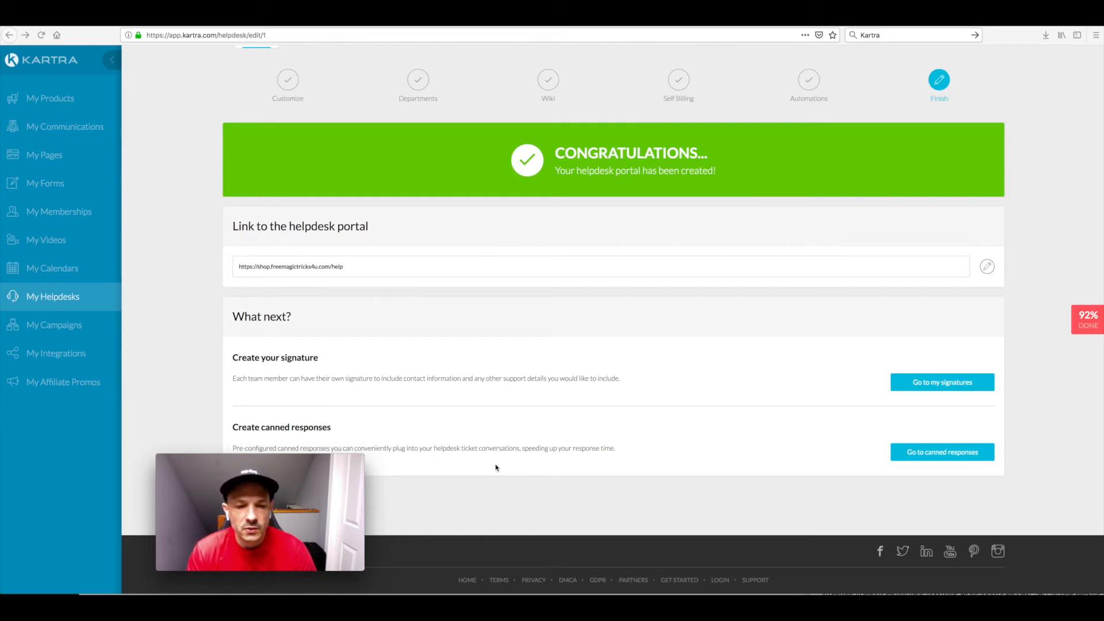
left_click_drag(325, 457, 731, 418)
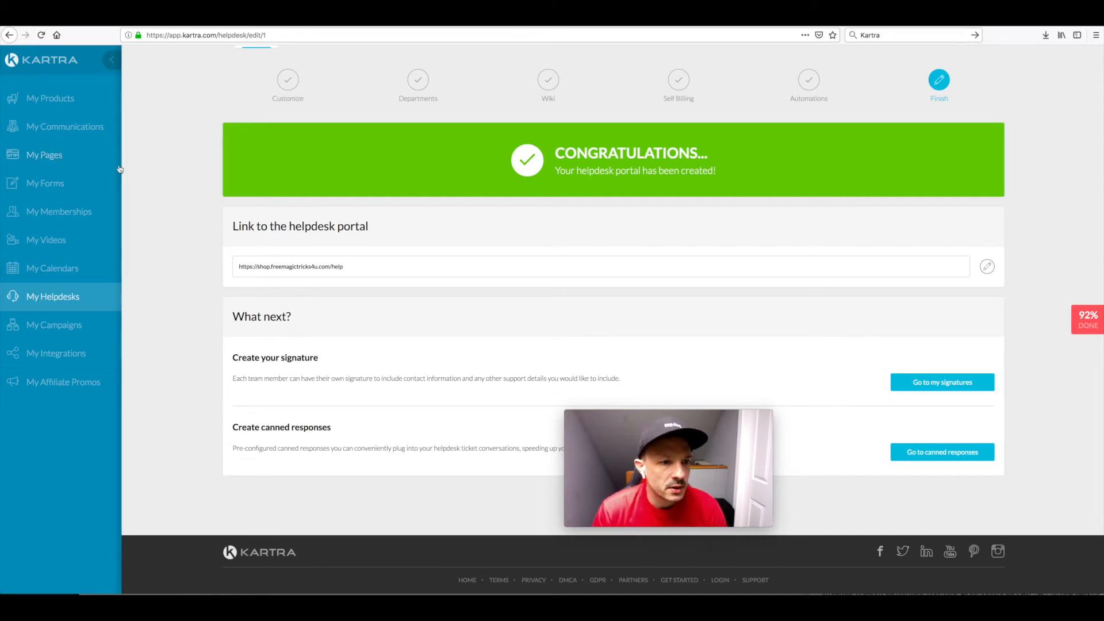
Step: Open the page "MM SALES PAGE - NO VIDEO clone clone" in the page editor
left_click(45, 155)
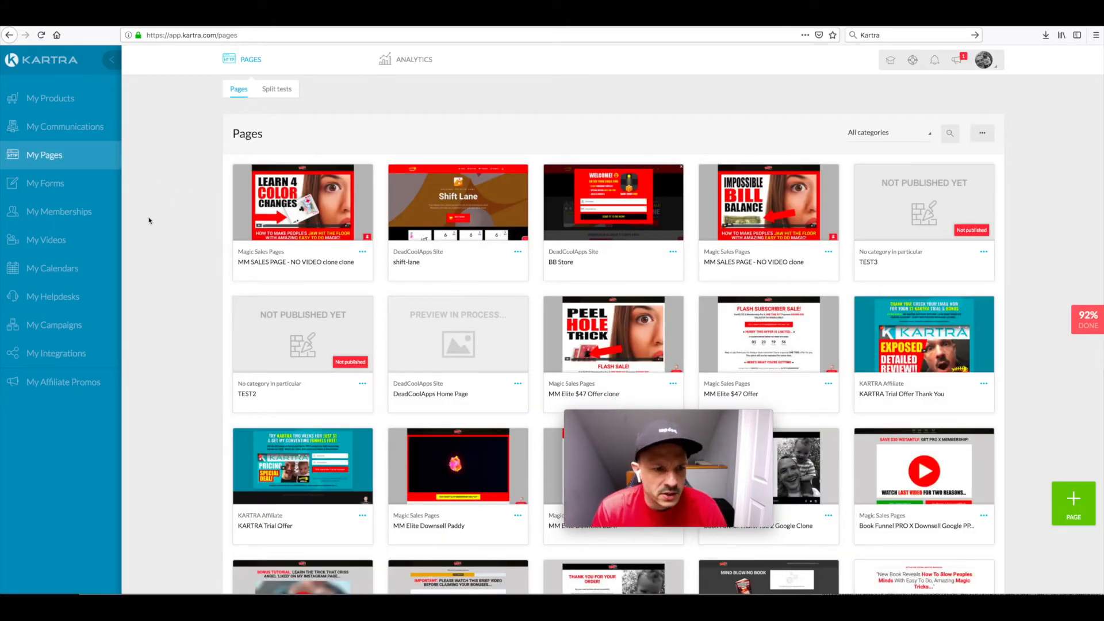
left_click(362, 251)
left_click(406, 244)
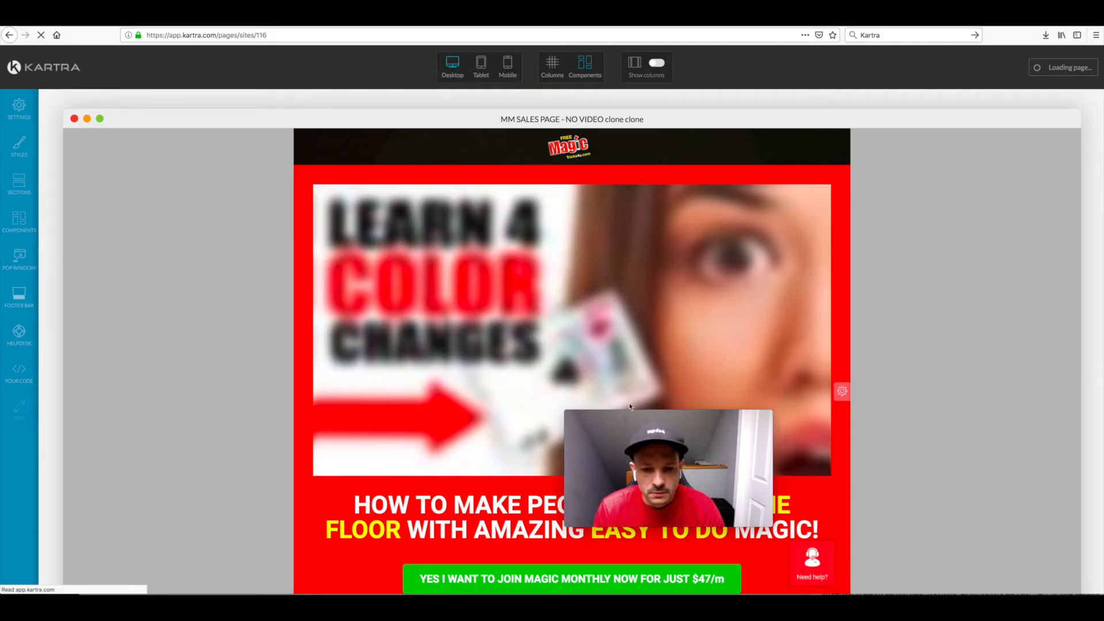
left_click_drag(621, 416, 929, 472)
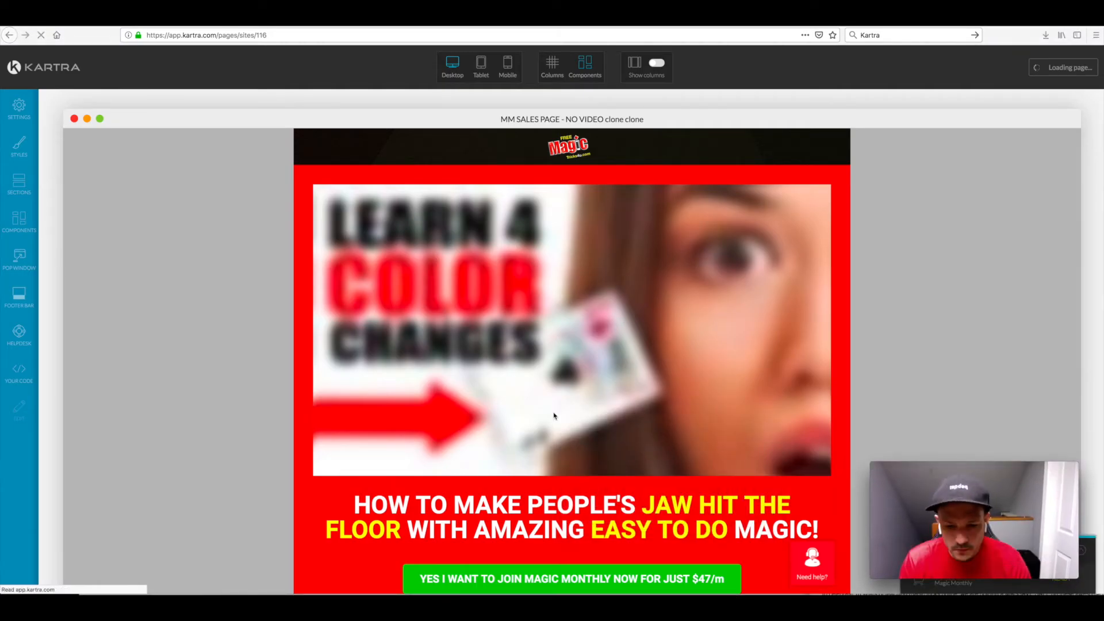
scroll(553, 411, "down", 3)
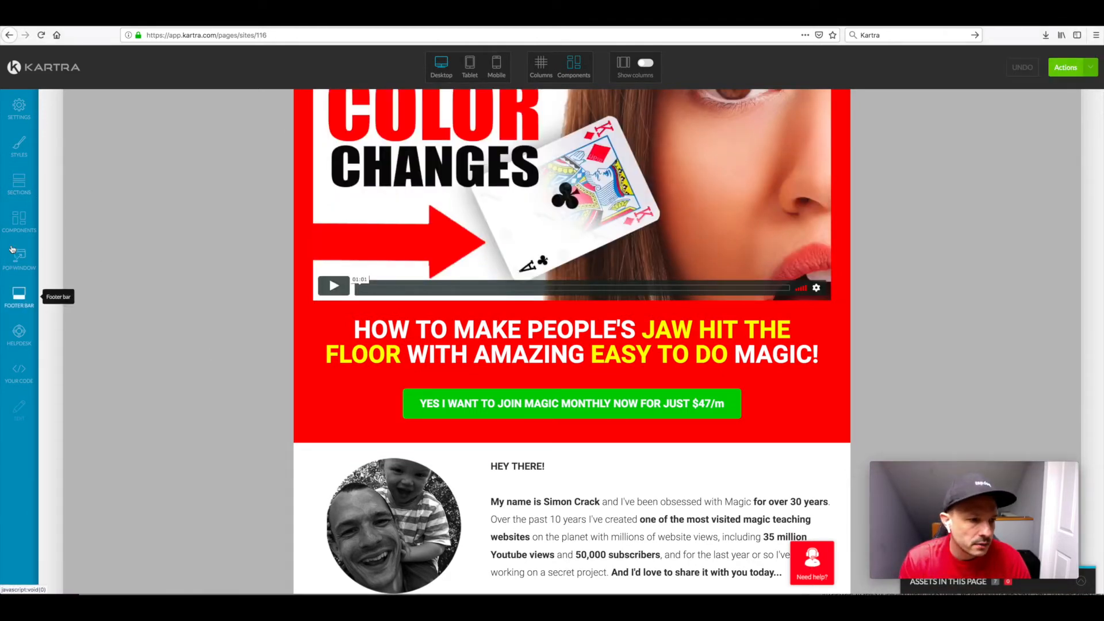
Step: Enable the bubble message for the page's helpdesk icon in the Helpdesk settings
left_click(20, 334)
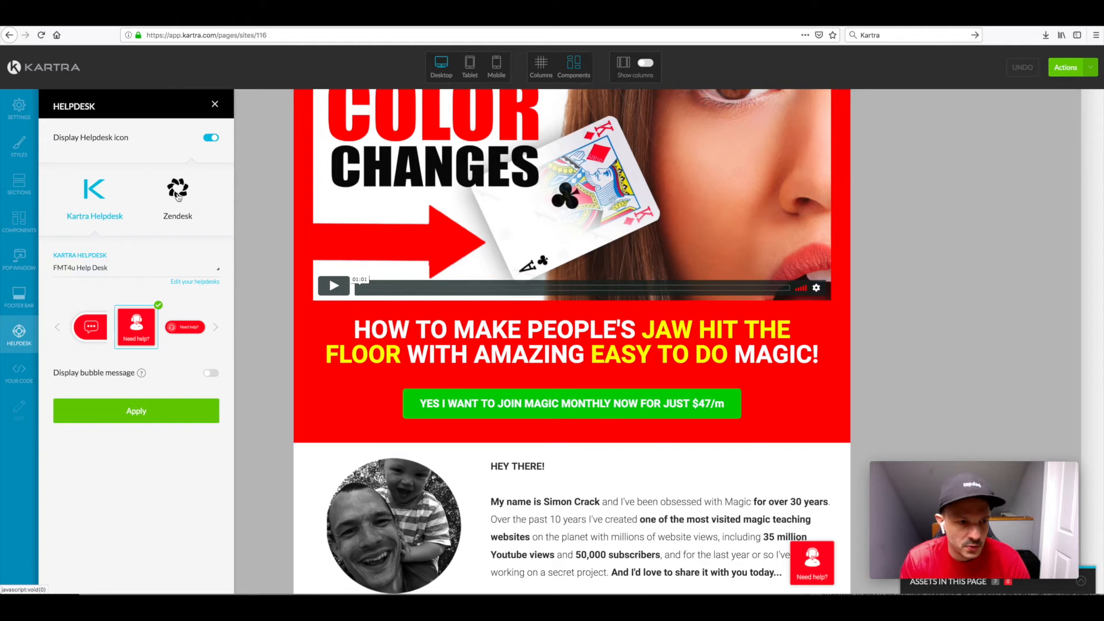
left_click(215, 103)
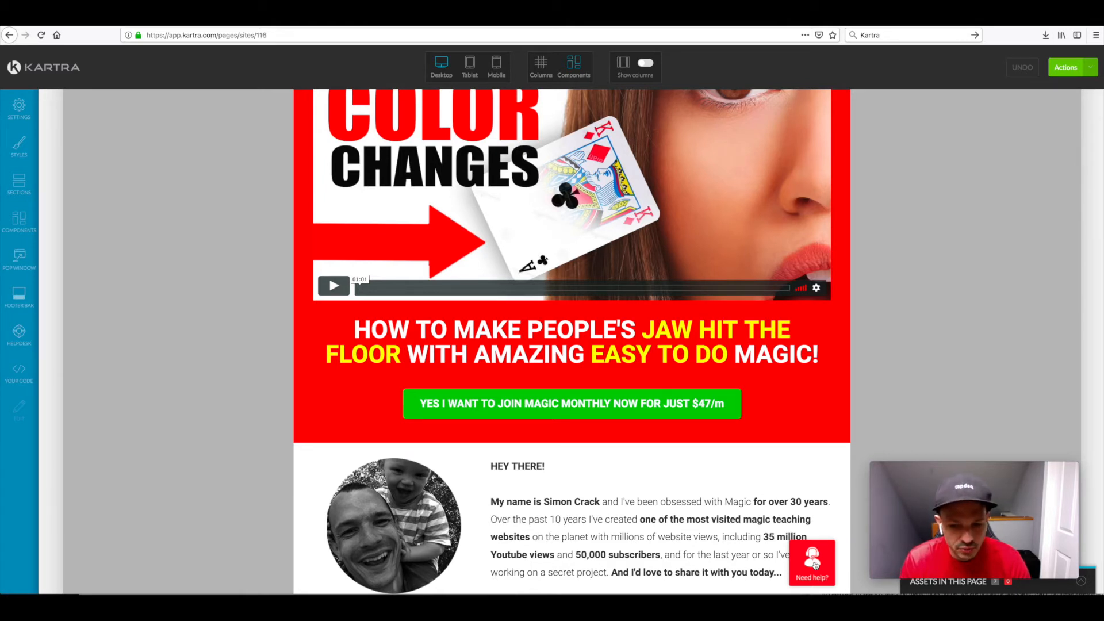
left_click(19, 336)
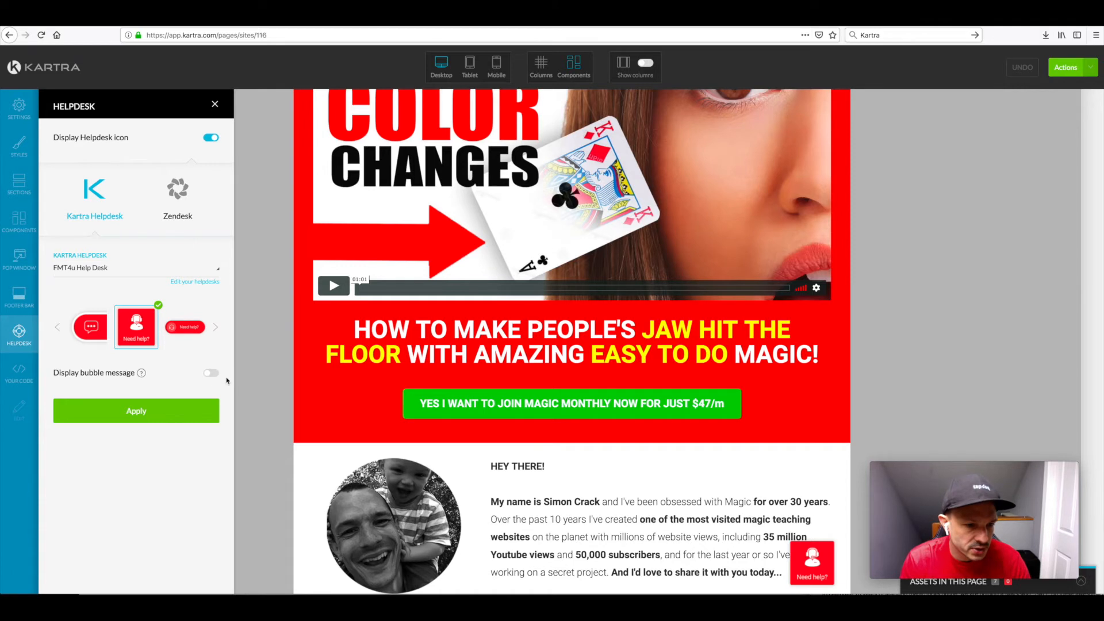
mouse_move(142, 373)
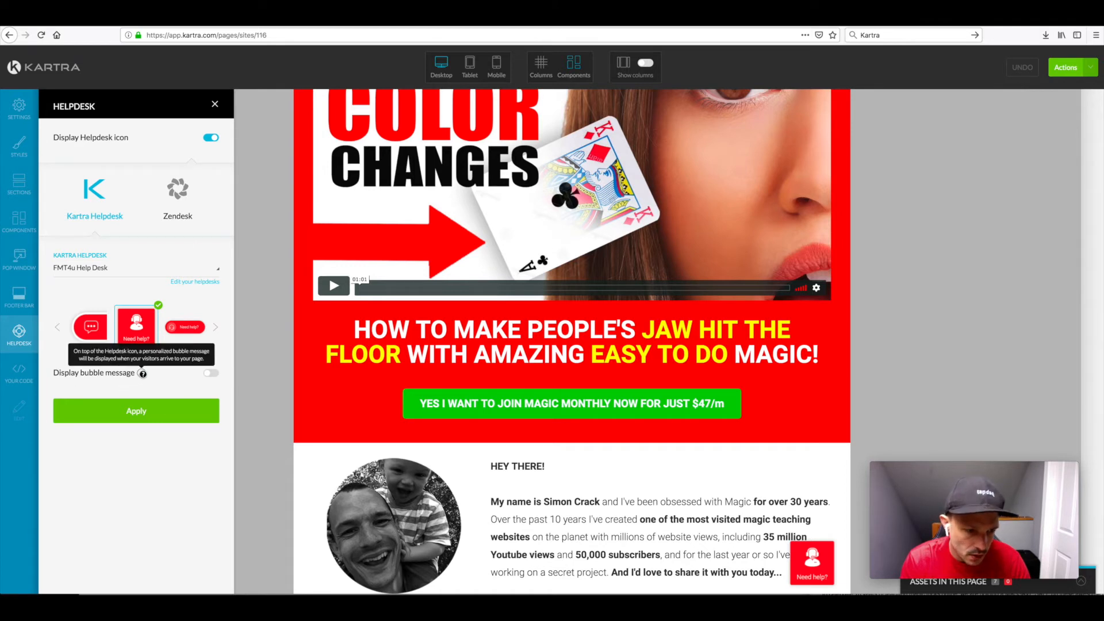
left_click(211, 374)
scroll(177, 379, "down", 3)
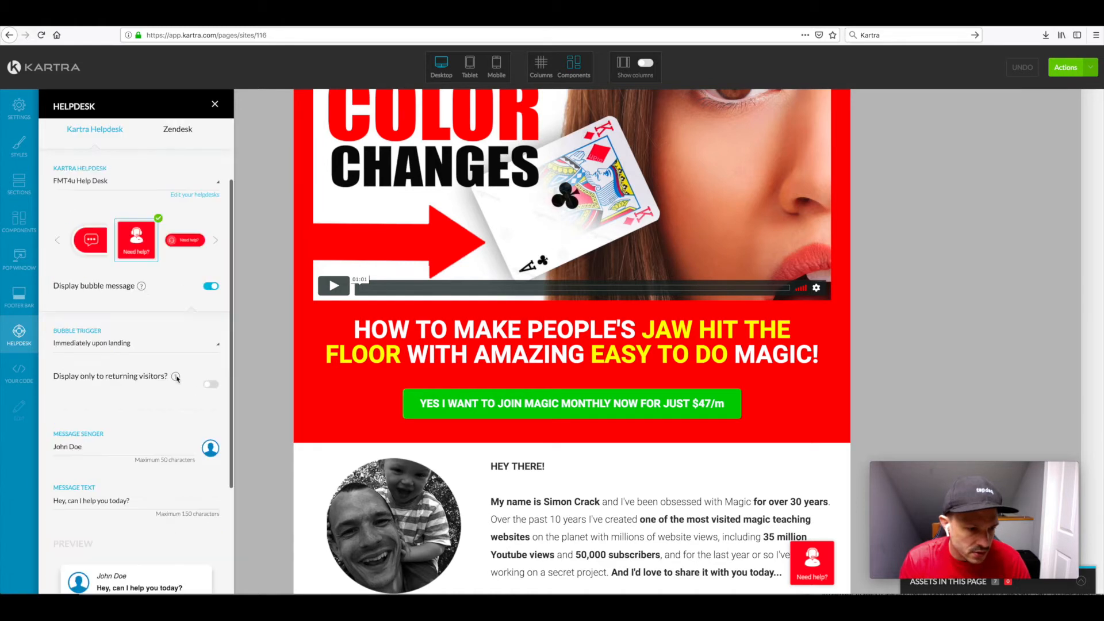
Step: Keep the bubble trigger at "Immediately upon landing" and restrict the bubble's display to returning visitors only
left_click(92, 345)
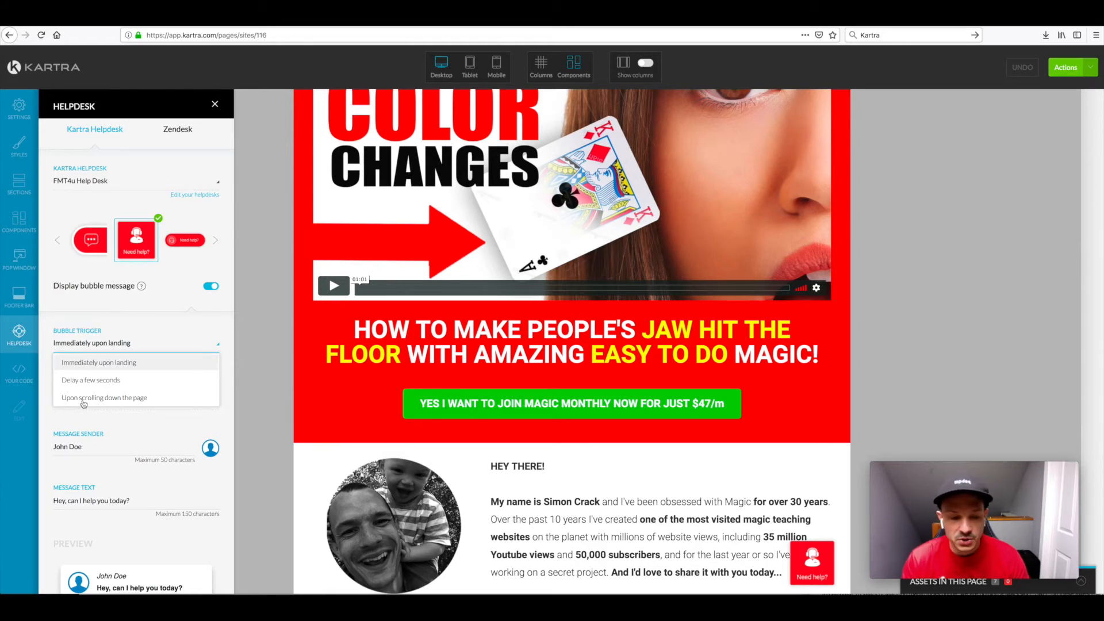
left_click(76, 363)
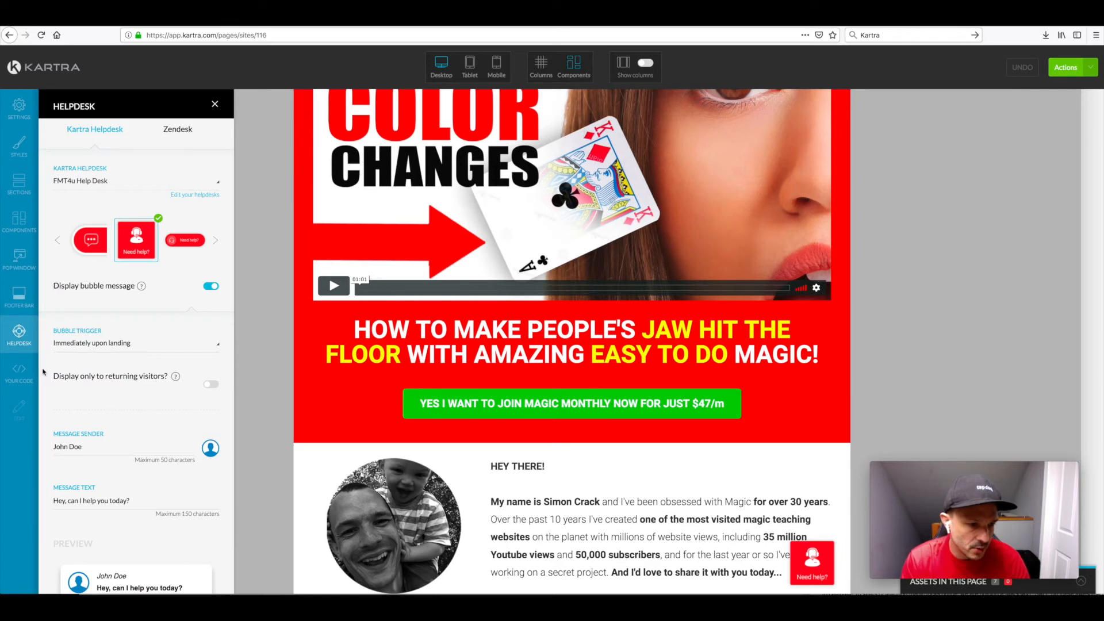
scroll(43, 372, "down", 3)
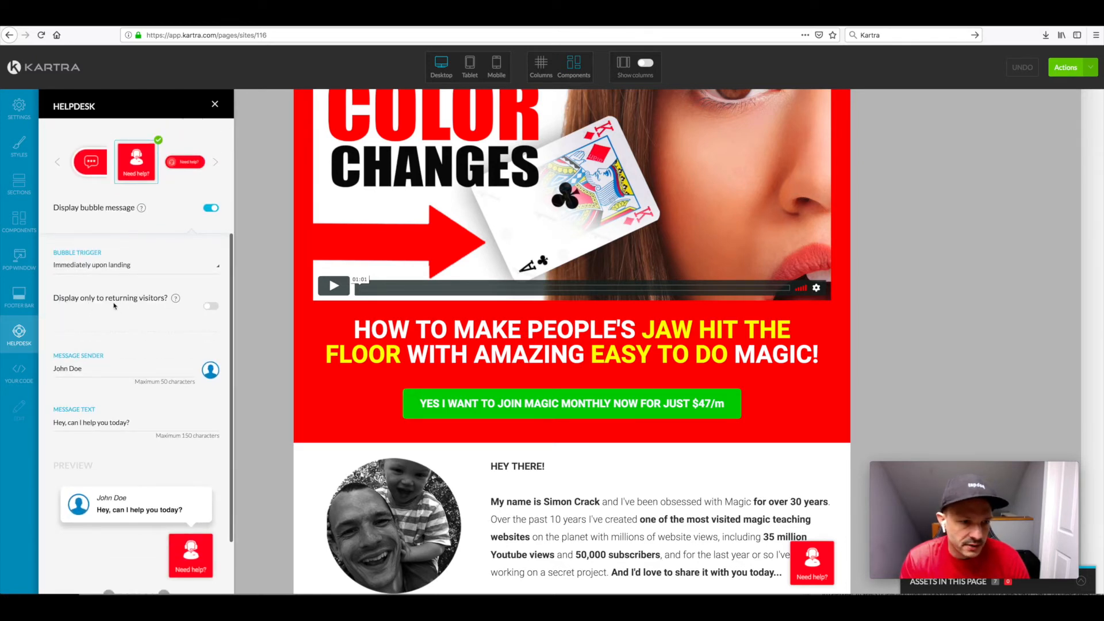
left_click(210, 308)
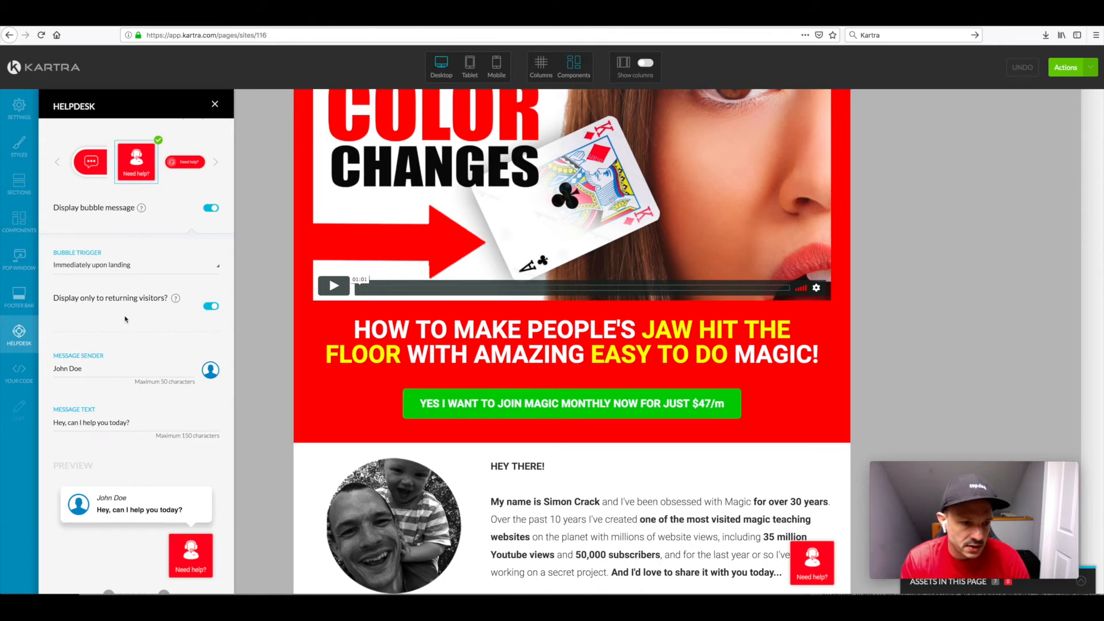
Step: Enter the sender's full name as the bubble's message sender and keep the text "Hey, can I help you today?"
scroll(120, 319, "down", 3)
triple_click(84, 301)
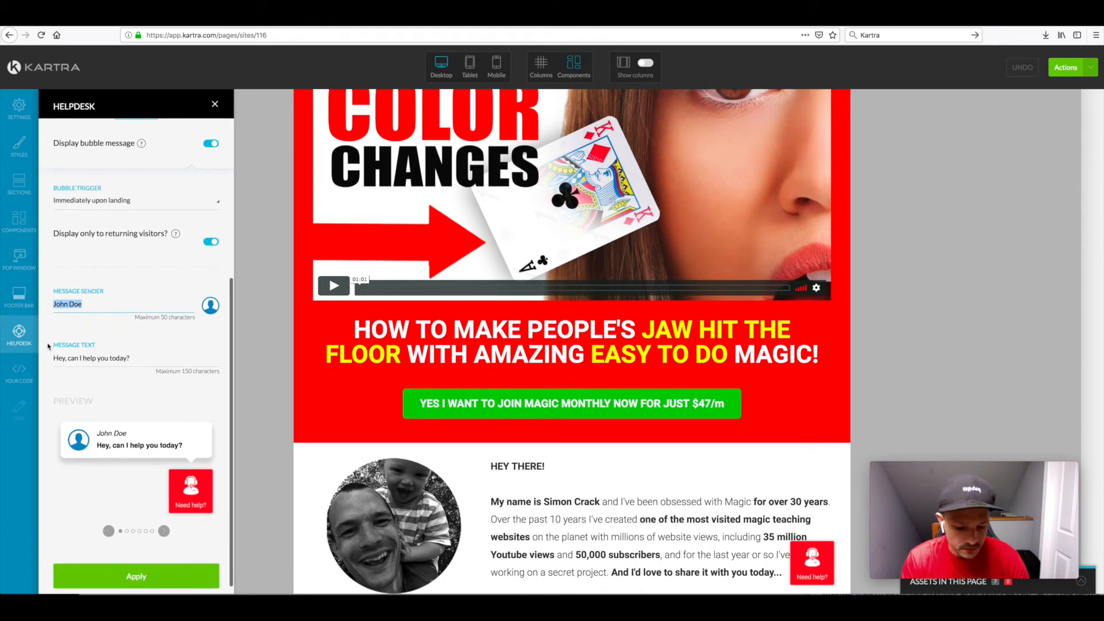
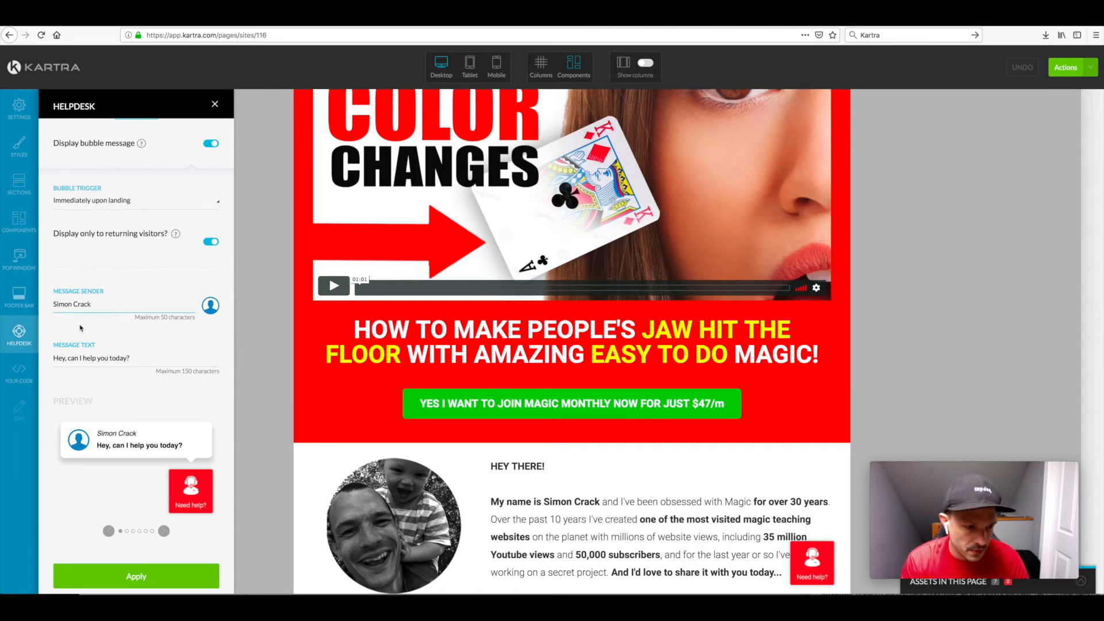
scroll(81, 328, "down", 1)
left_click_drag(132, 348, 46, 348)
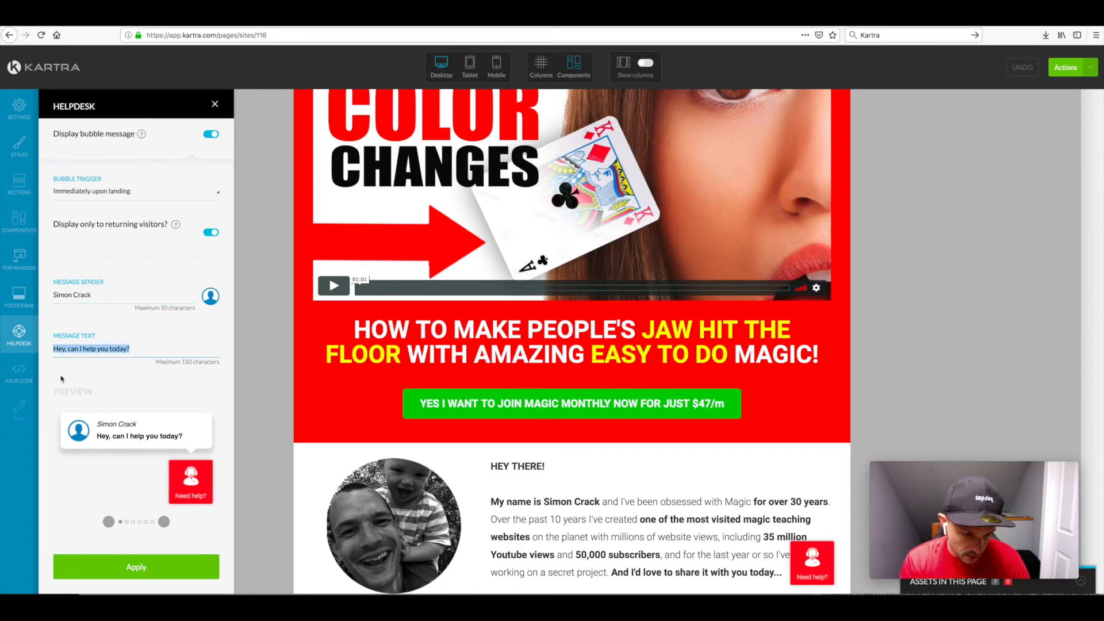
left_click(56, 373)
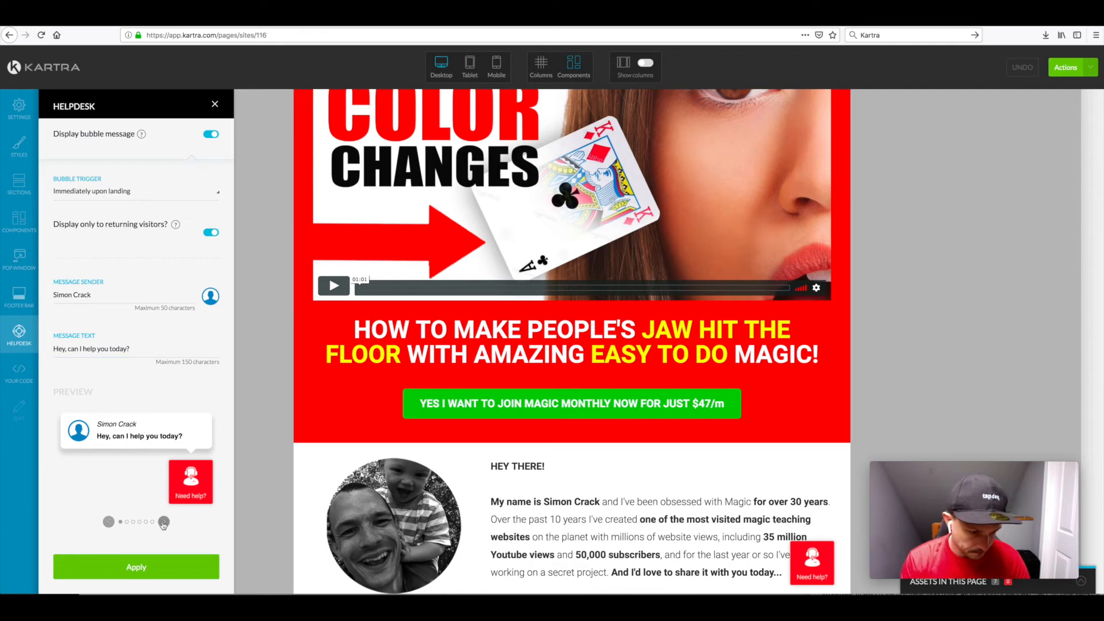
Step: Choose the red bubble style in the preview and apply the helpdesk settings to the page
left_click(163, 522)
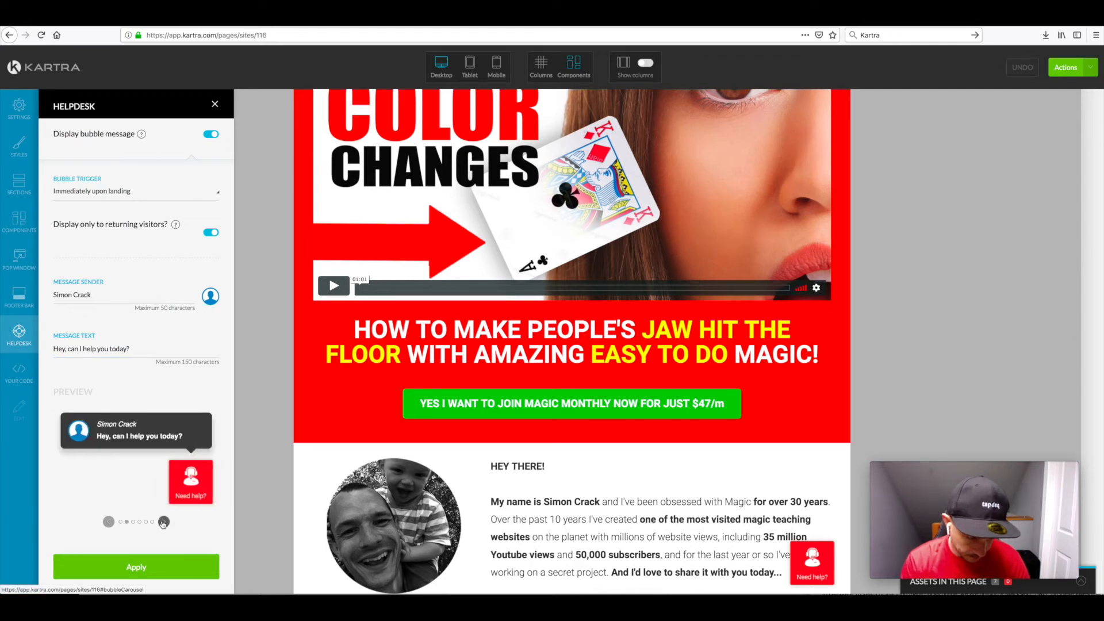
left_click(164, 522)
left_click(164, 522)
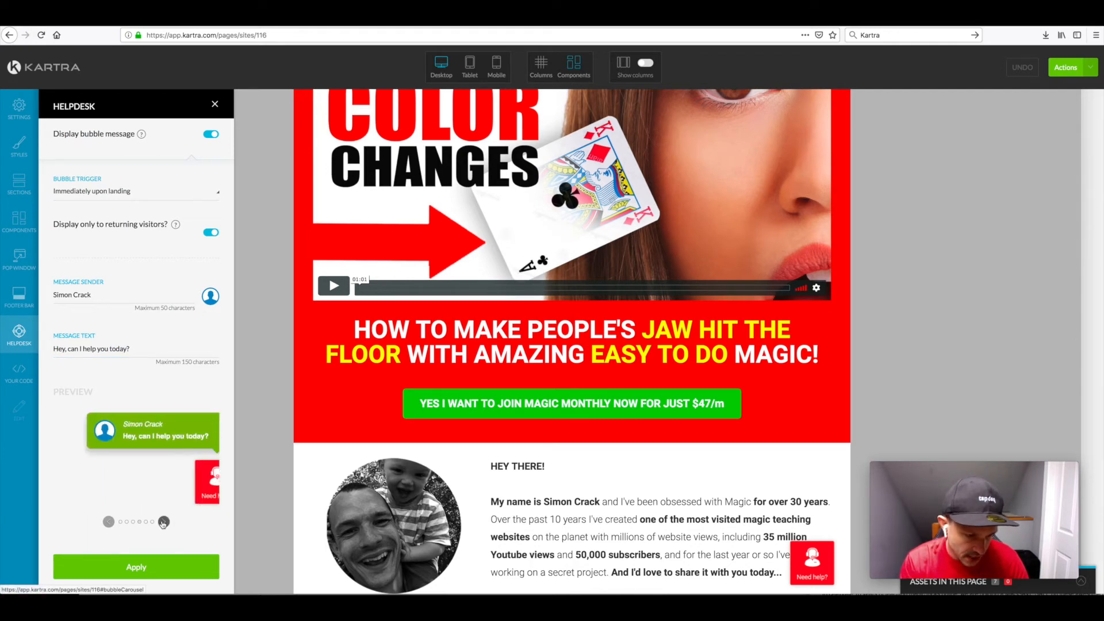
left_click(163, 522)
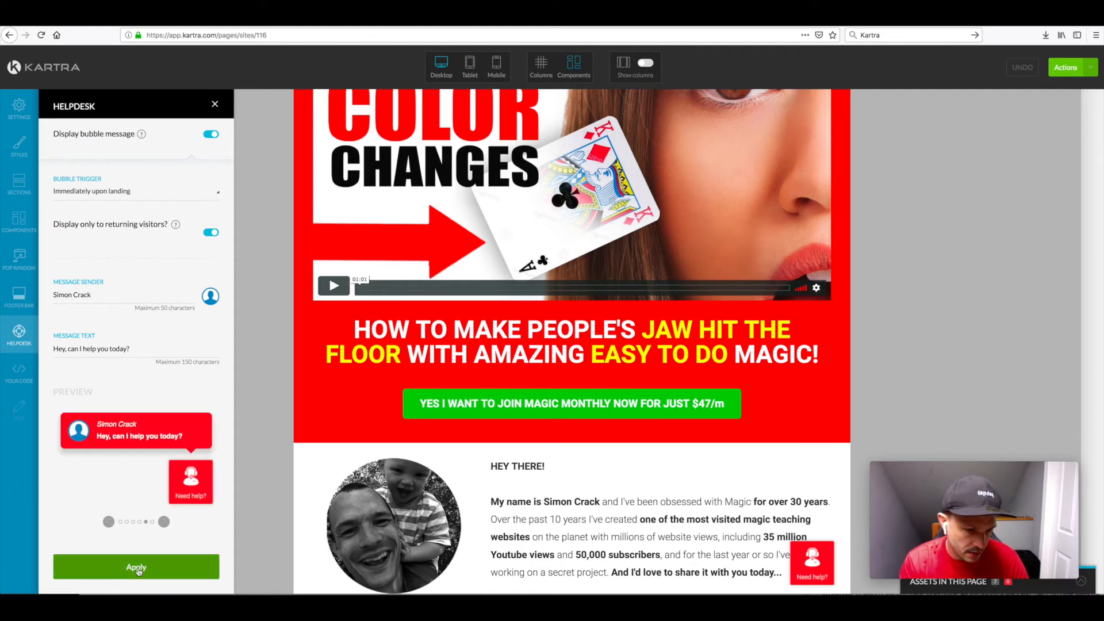
left_click(136, 567)
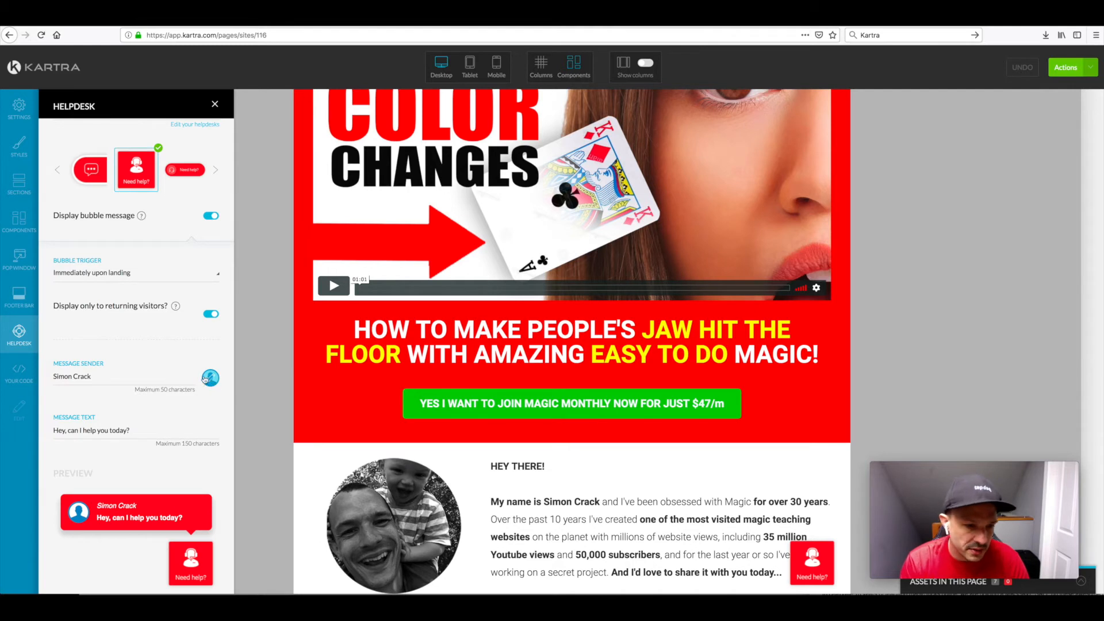
scroll(67, 458, "down", 2)
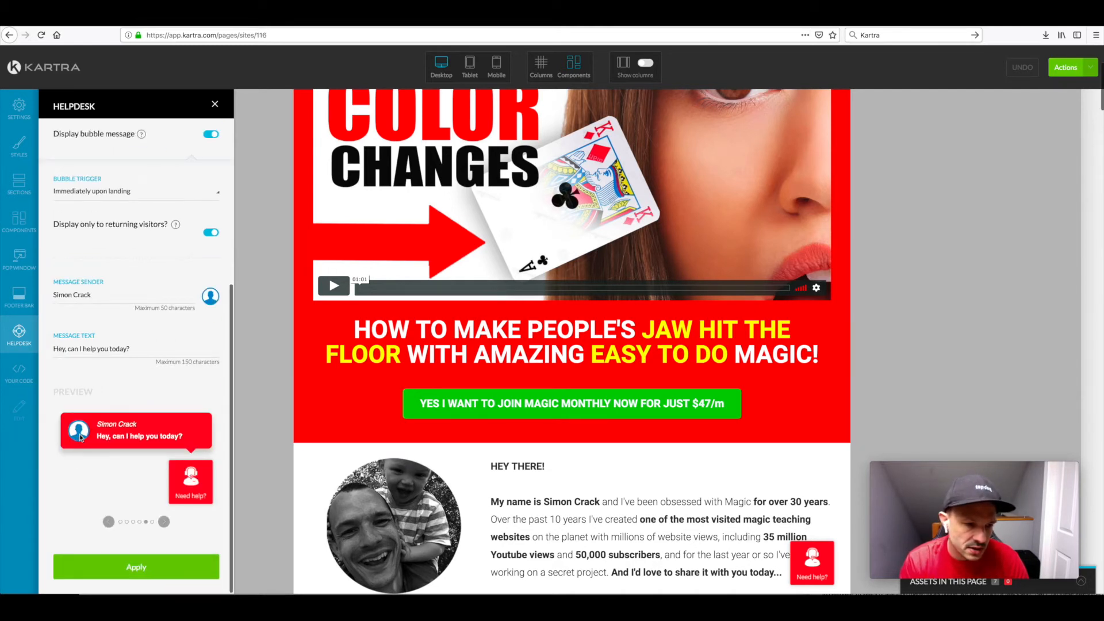
left_click(134, 562)
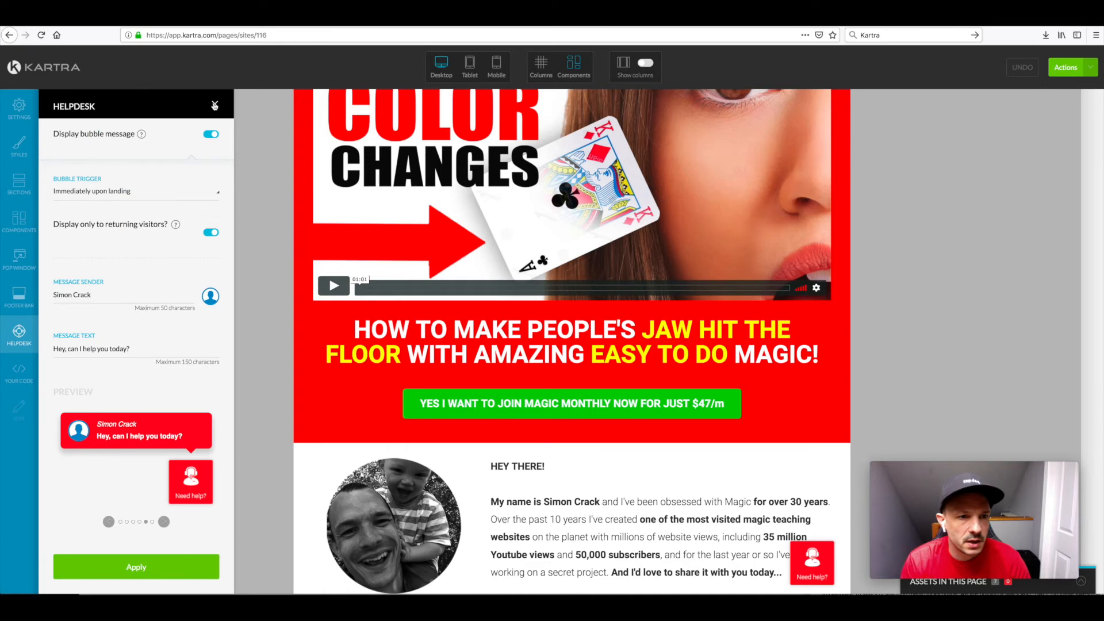
left_click(215, 105)
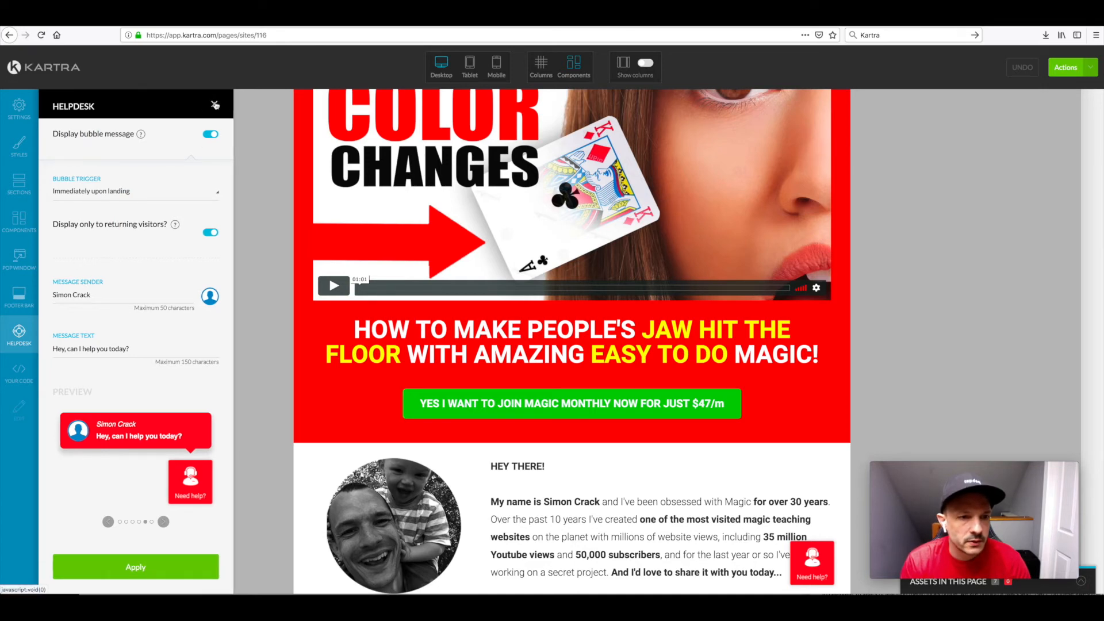
Step: Preview the sales page with its helpdesk bubble, and return to the editor to check the Helpdesk settings
left_click(1066, 67)
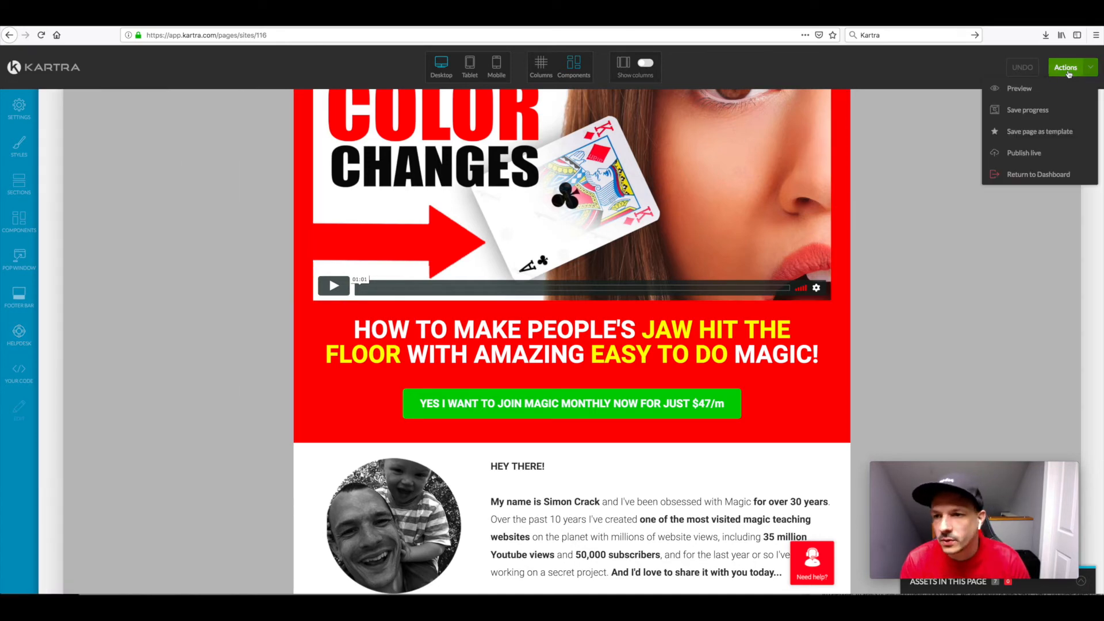
left_click(1018, 90)
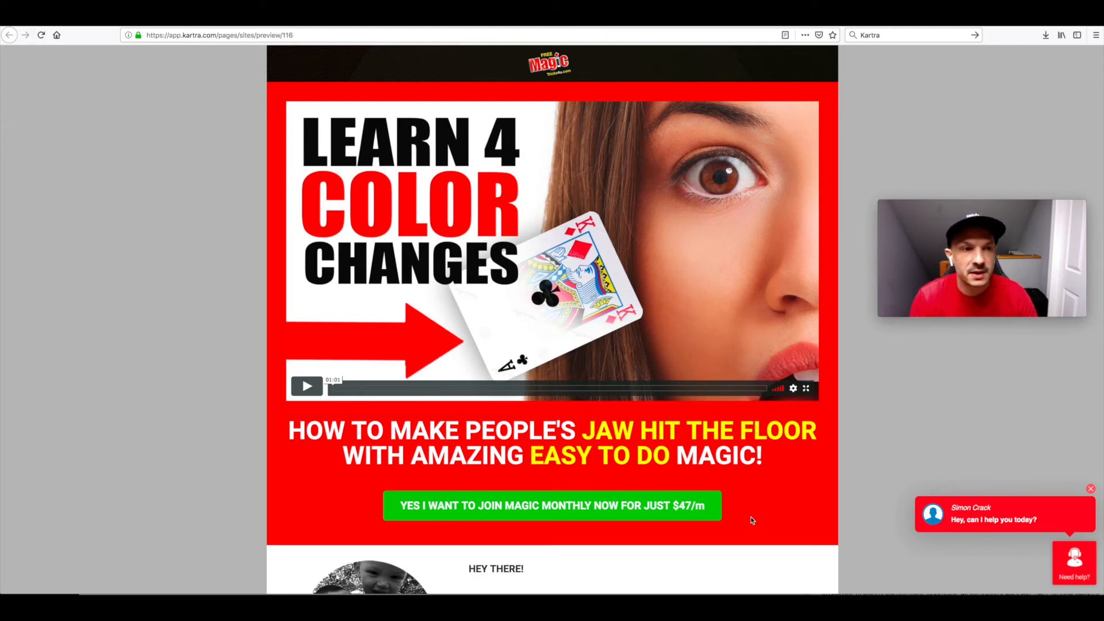
key("super+w")
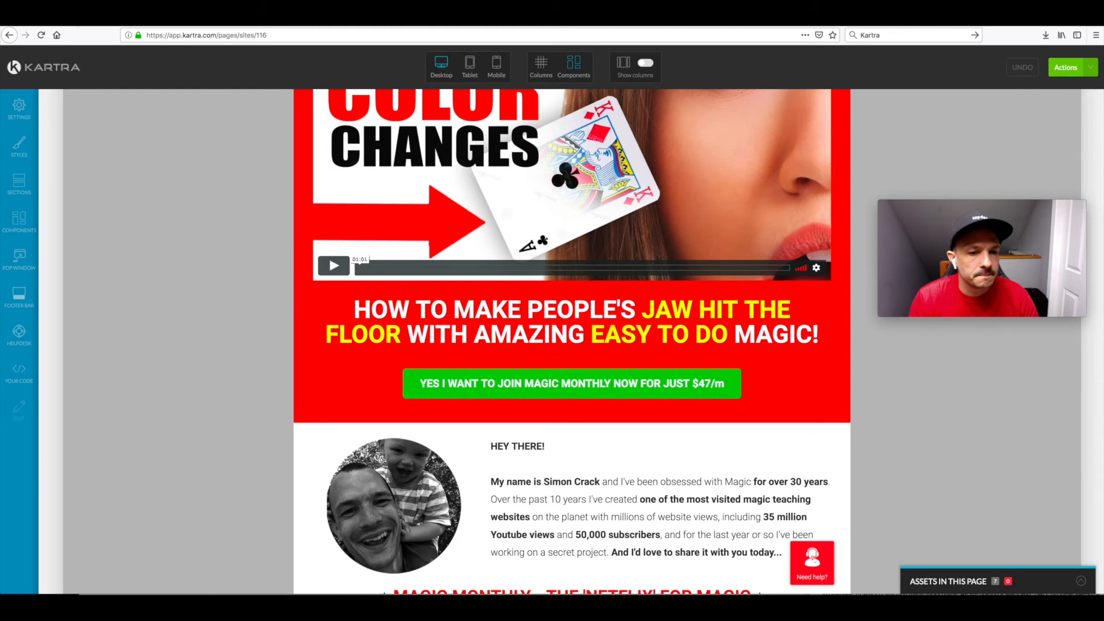
left_click(19, 332)
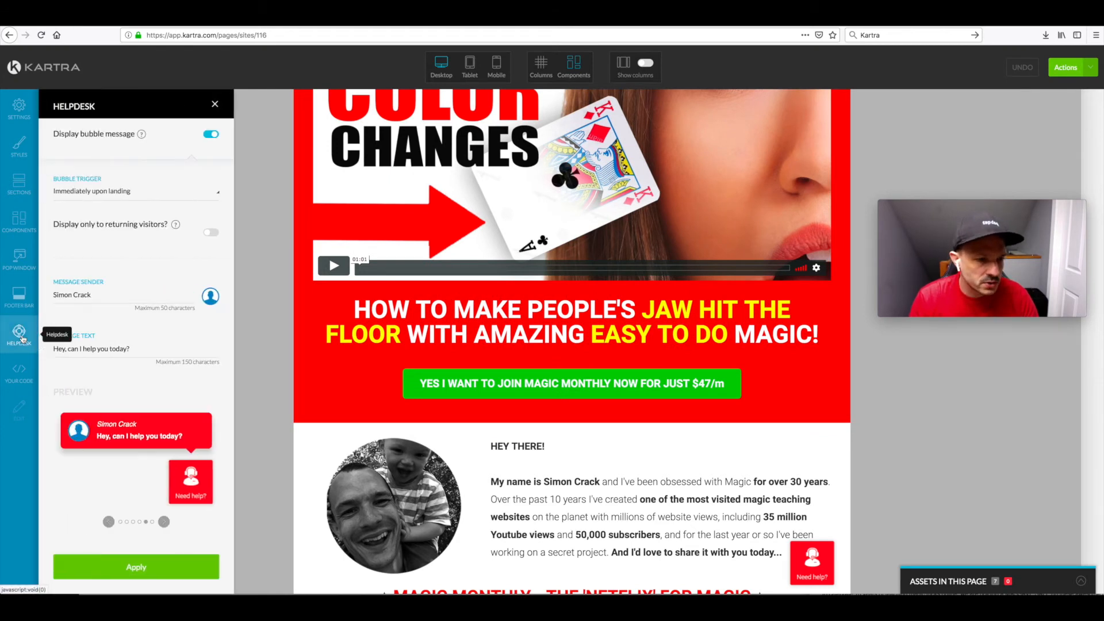
left_click(214, 103)
Step: Leave the page editor for the dashboard and open the live chat list under My Helpdesks
left_click(32, 70)
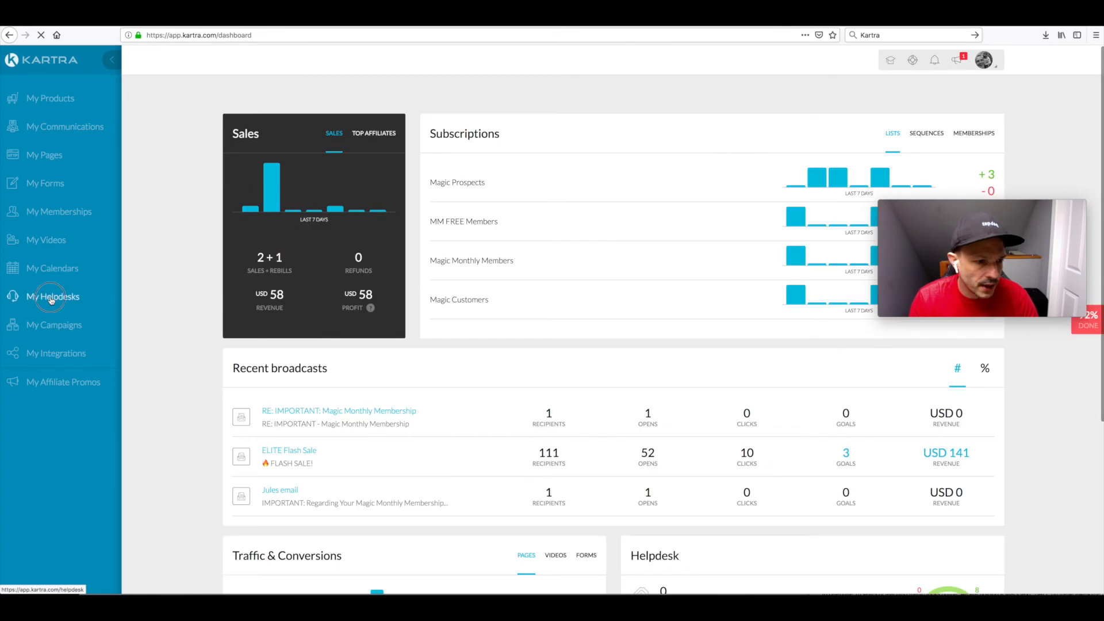
left_click(50, 296)
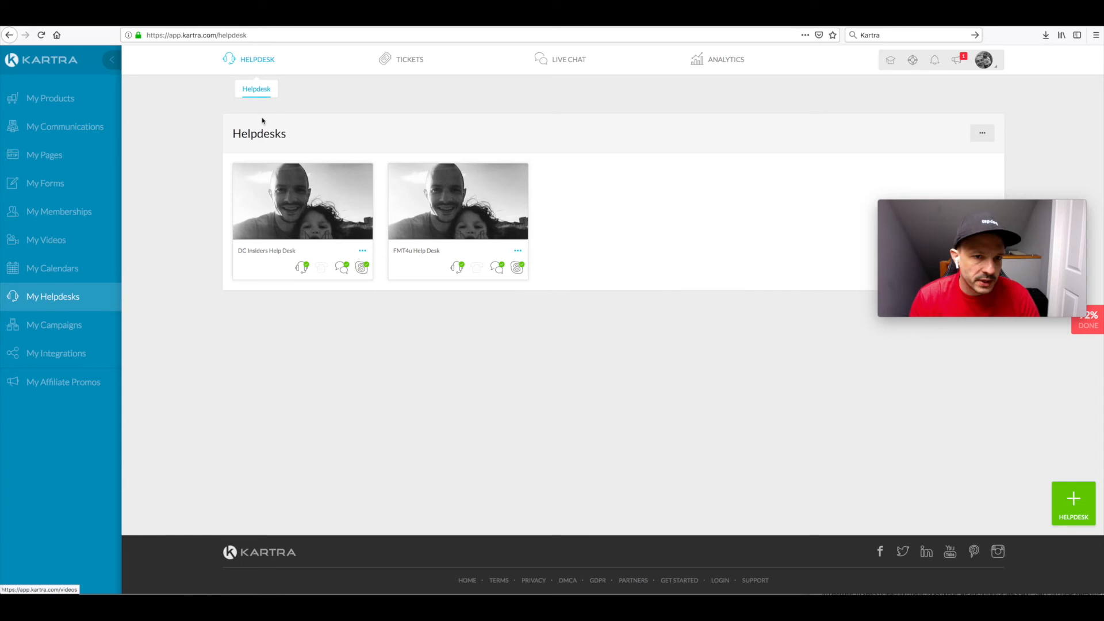
mouse_move(408, 65)
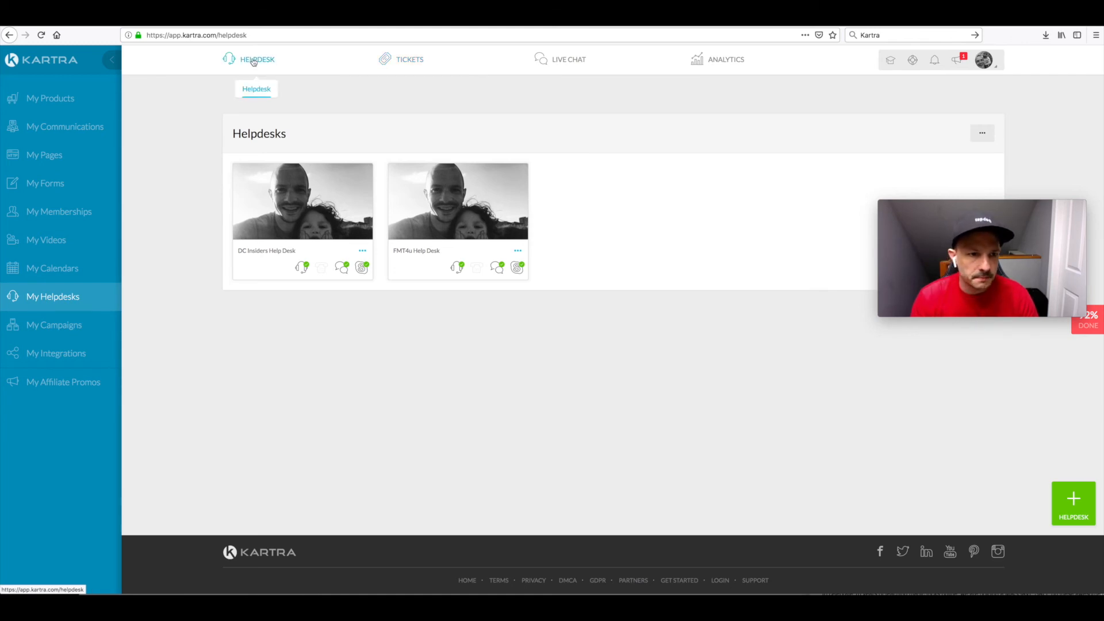
mouse_move(564, 65)
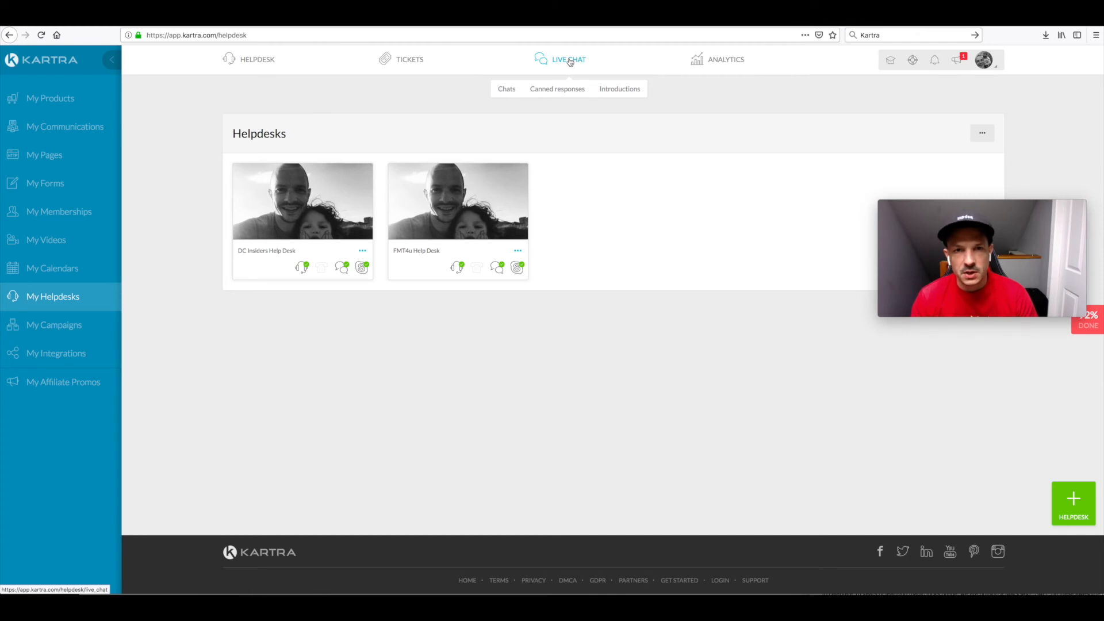
left_click(506, 90)
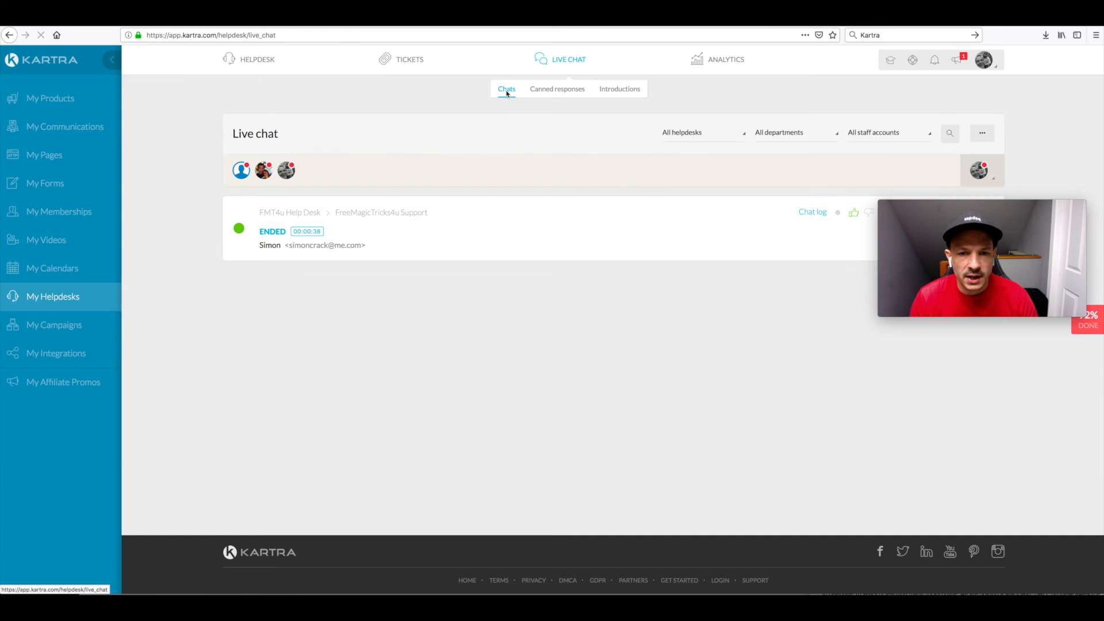
Step: Set the own live chat status to online for the FreeMagicTricks4u Support department of FMT4u Help Desk
left_click_drag(947, 237, 900, 391)
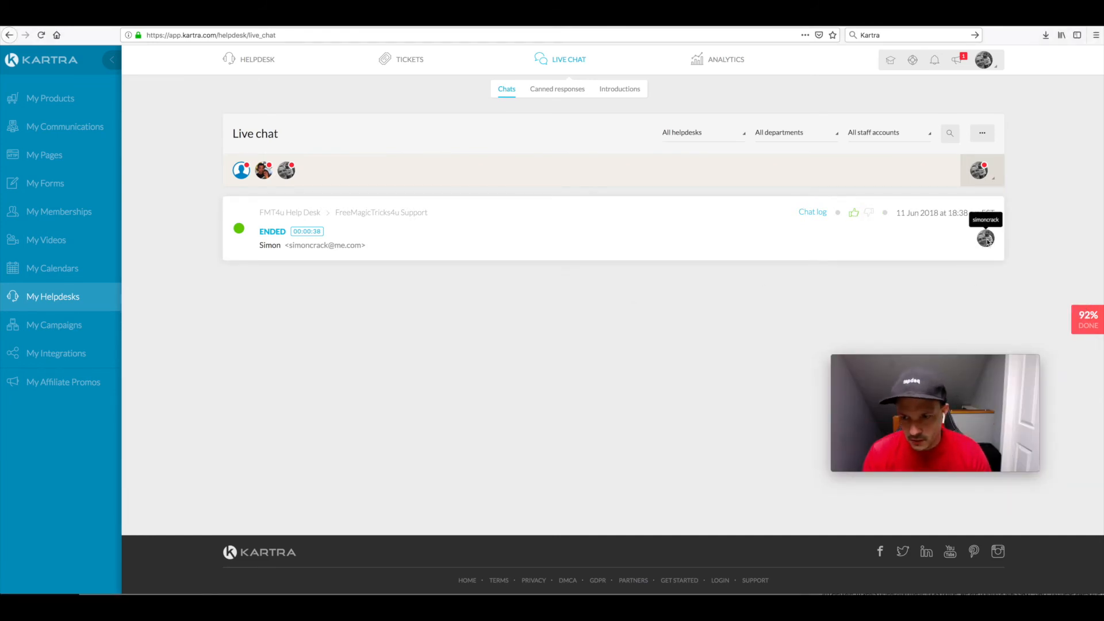
left_click(979, 169)
left_click(430, 213)
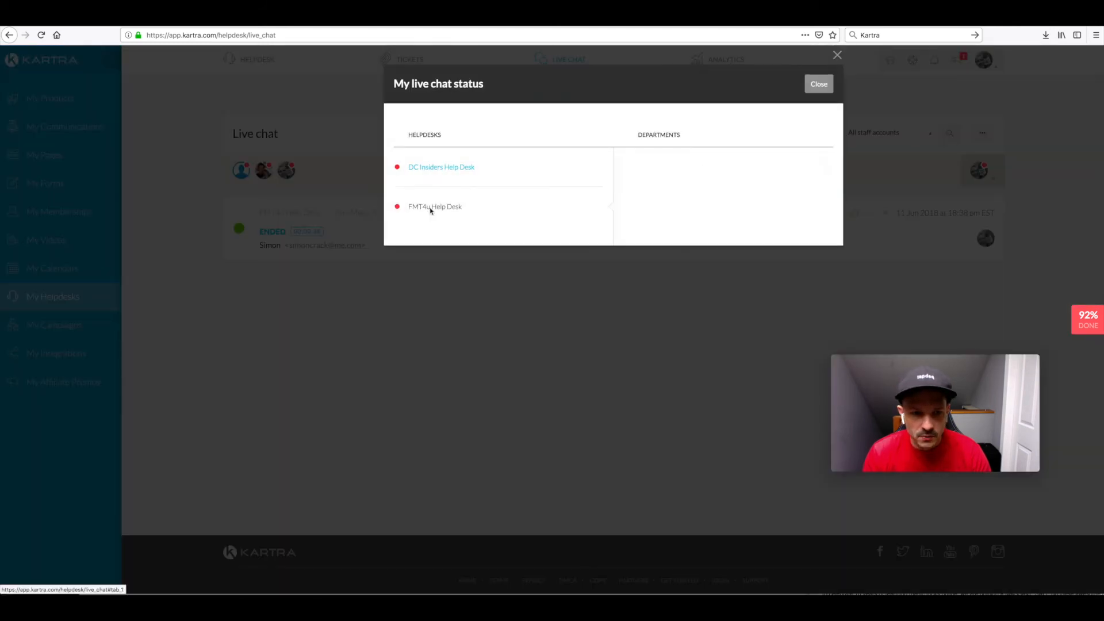
left_click(821, 167)
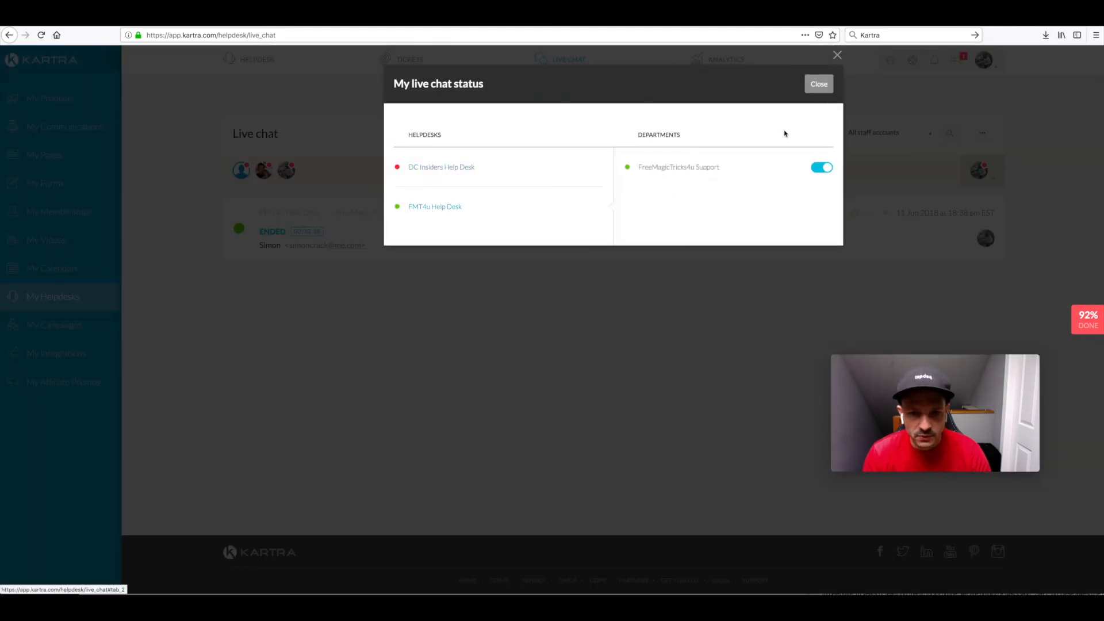
left_click(818, 84)
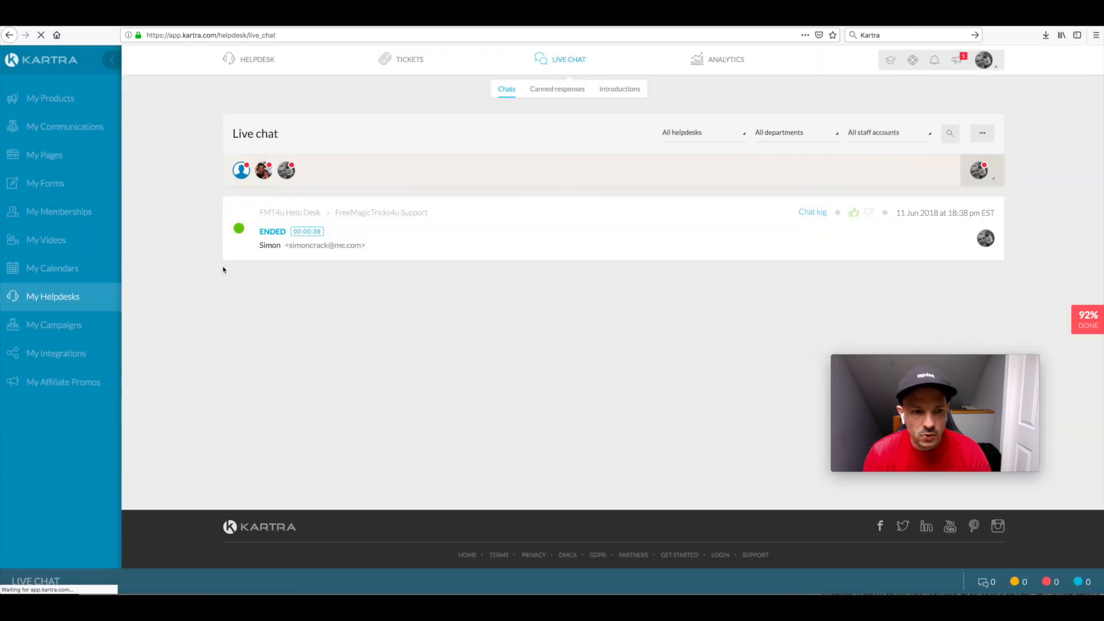